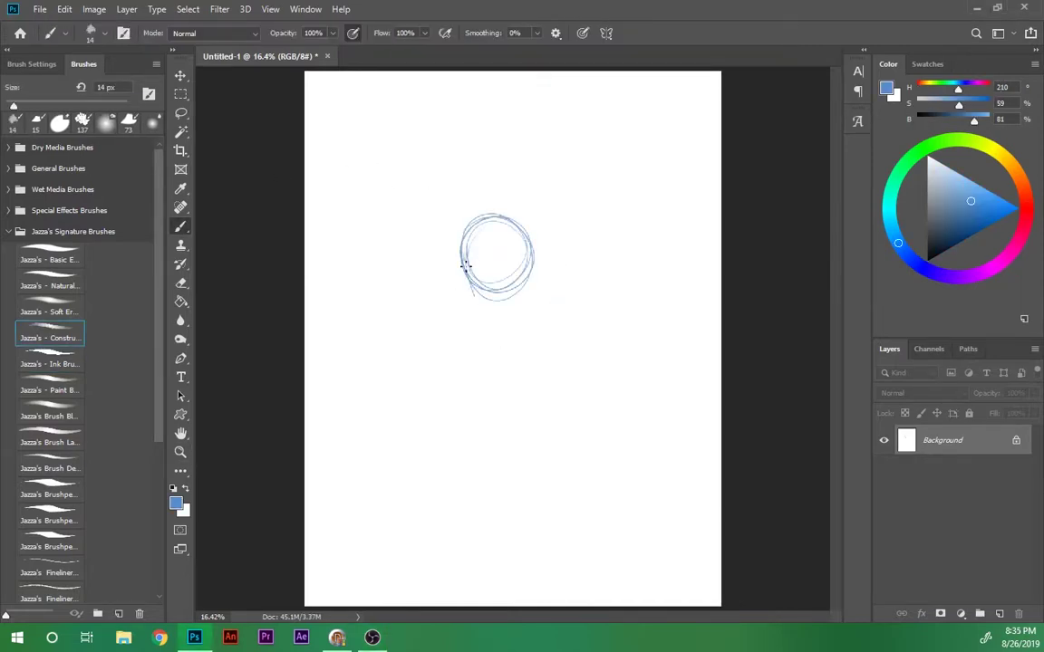
- Sketch the head circle, torso and box-shaped hips in light blue
left_click_drag(465, 265, 501, 296)
left_click_drag(471, 226, 503, 299)
mouse_move(440, 264)
left_mouse_down()
mouse_move(541, 282)
mouse_move(530, 385)
left_mouse_up()
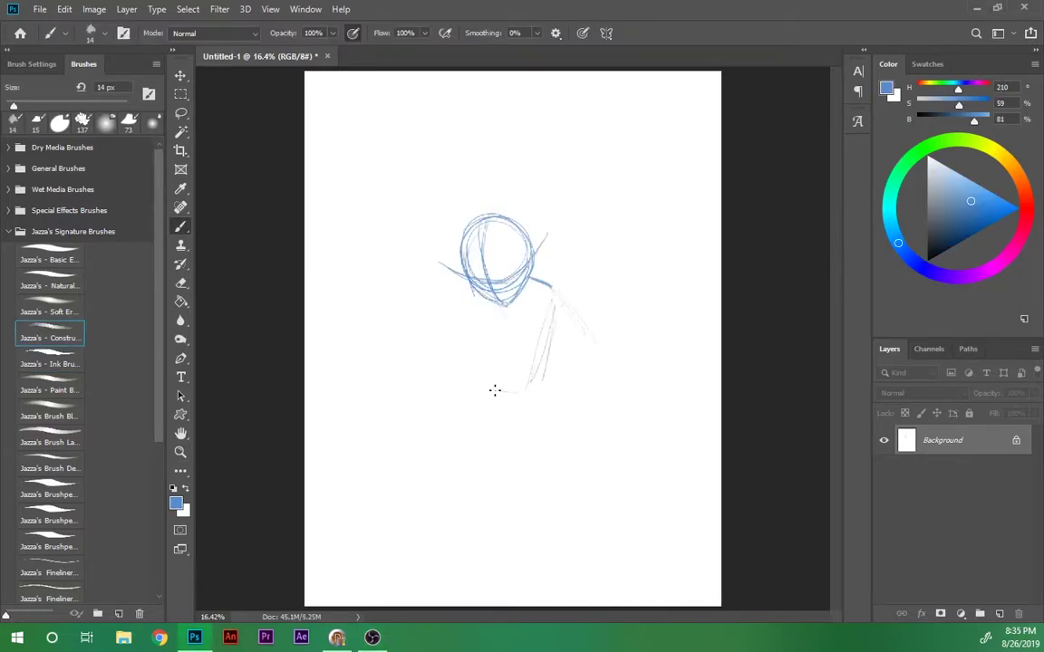
left_click_drag(451, 289, 471, 358)
left_click_drag(471, 361, 545, 366)
left_click_drag(465, 411, 540, 419)
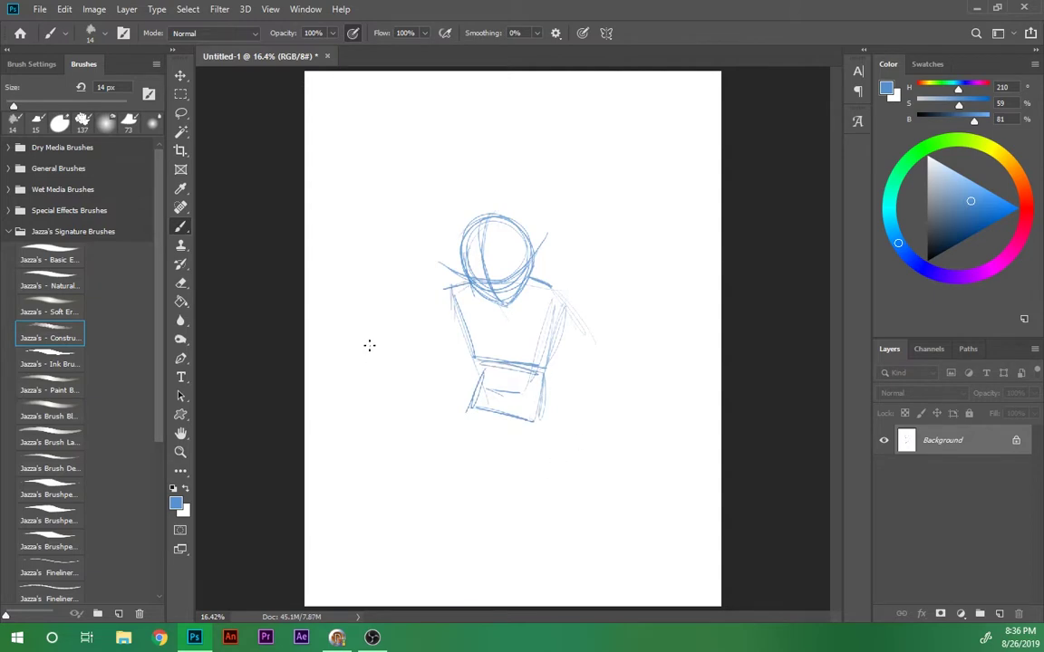
left_click_drag(451, 290, 485, 349)
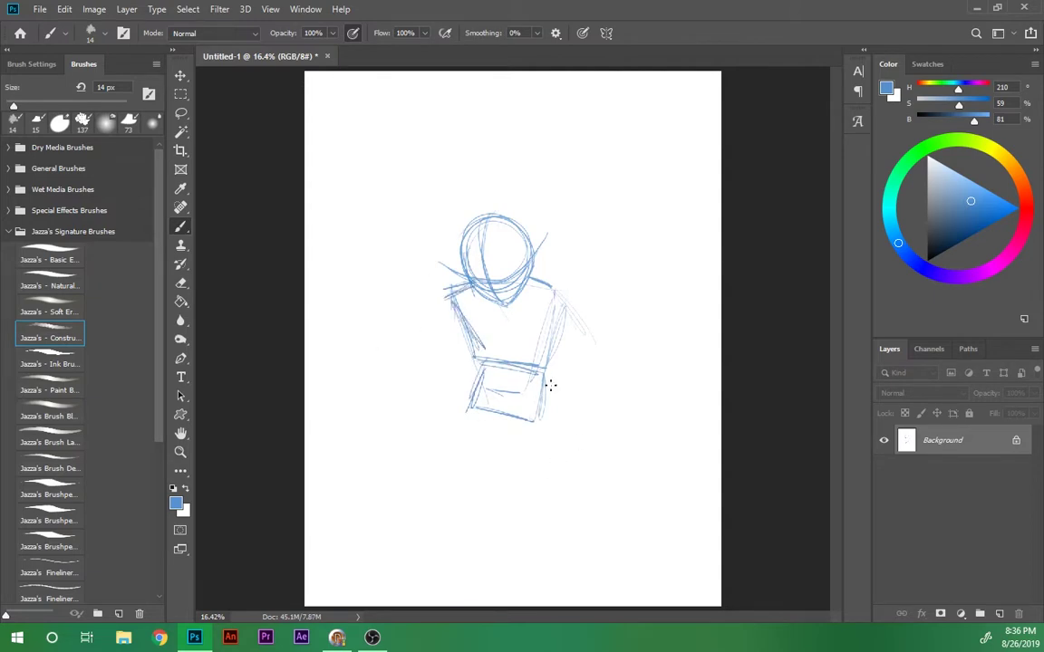
left_click_drag(550, 367, 544, 418)
- Sketch the legs, then redraw them longer with feet
mouse_move(475, 411)
left_mouse_down()
mouse_move(439, 465)
mouse_move(492, 424)
mouse_move(506, 488)
left_mouse_up()
left_click_drag(533, 419, 524, 483)
left_click_drag(488, 478, 516, 488)
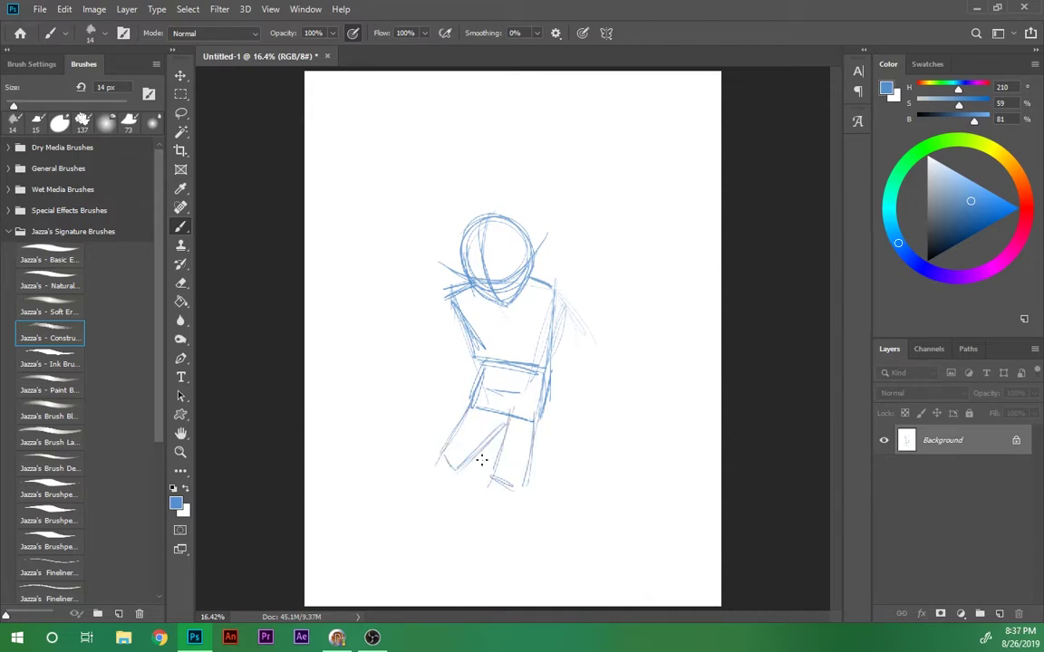
left_click_drag(496, 422, 492, 483)
left_click_drag(536, 417, 527, 489)
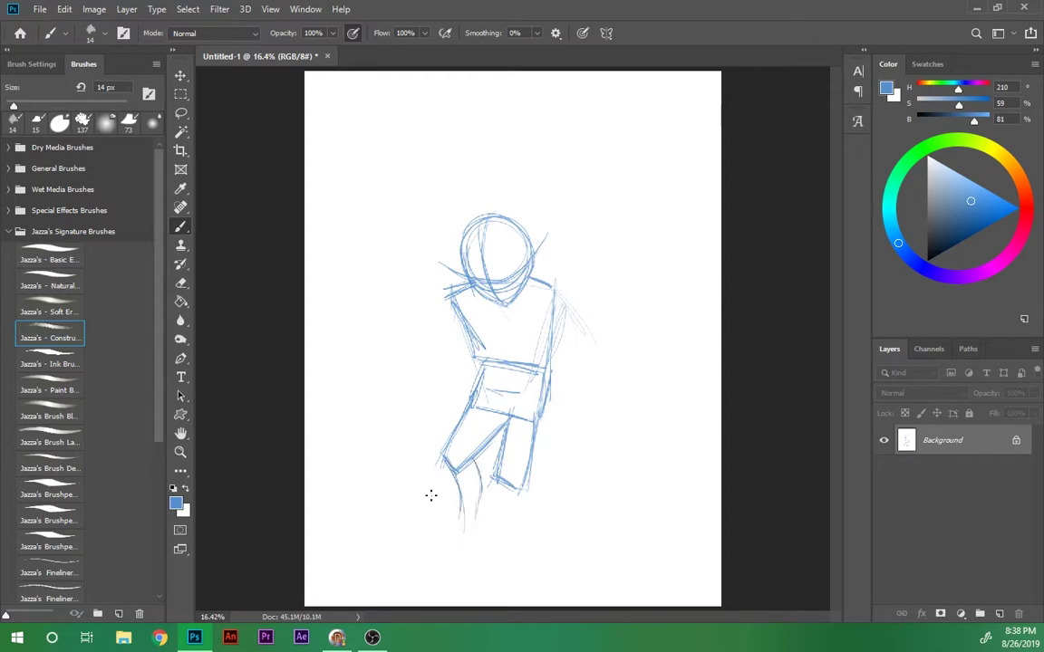
key("ctrl+z")
left_click_drag(435, 358, 387, 531)
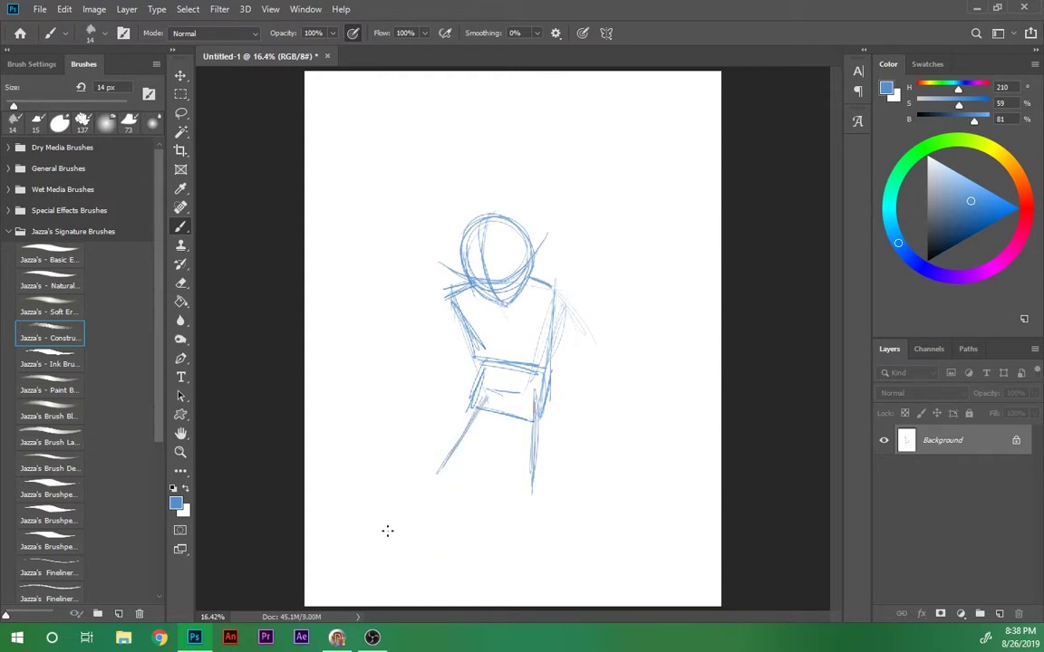
- Lasso the upper body and Free Transform it higher on the page
left_click_drag(489, 425, 543, 555)
key("l")
left_click_drag(355, 181, 426, 195)
key("ctrl+t")
left_click_drag(471, 337, 467, 322)
key("Return")
key("ctrl+d")
- Sketch both arms with elbow joints and extend the legs down to the feet
key("b")
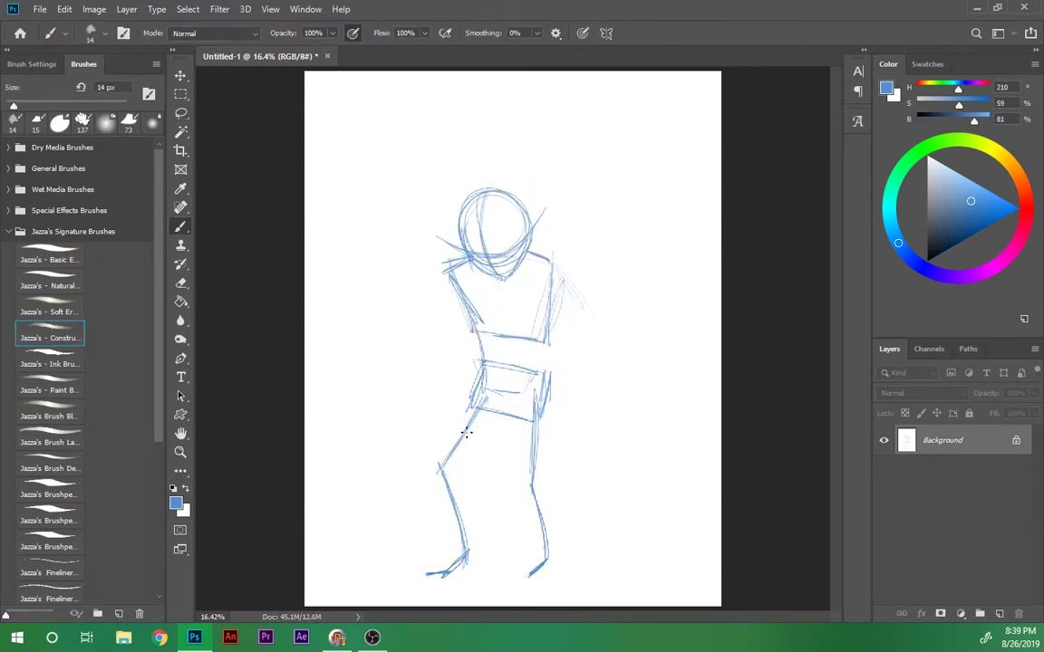
key("l")
key("b")
mouse_move(555, 272)
left_mouse_down()
mouse_move(544, 417)
mouse_move(599, 227)
left_mouse_up()
mouse_move(549, 276)
left_mouse_down()
mouse_move(563, 355)
mouse_move(530, 426)
left_mouse_up()
mouse_move(446, 279)
left_mouse_down()
mouse_move(453, 417)
mouse_move(470, 426)
mouse_move(455, 457)
mouse_move(451, 362)
mouse_move(471, 425)
mouse_move(532, 480)
left_mouse_up()
left_click_drag(453, 453, 480, 552)
left_click_drag(532, 482, 537, 574)
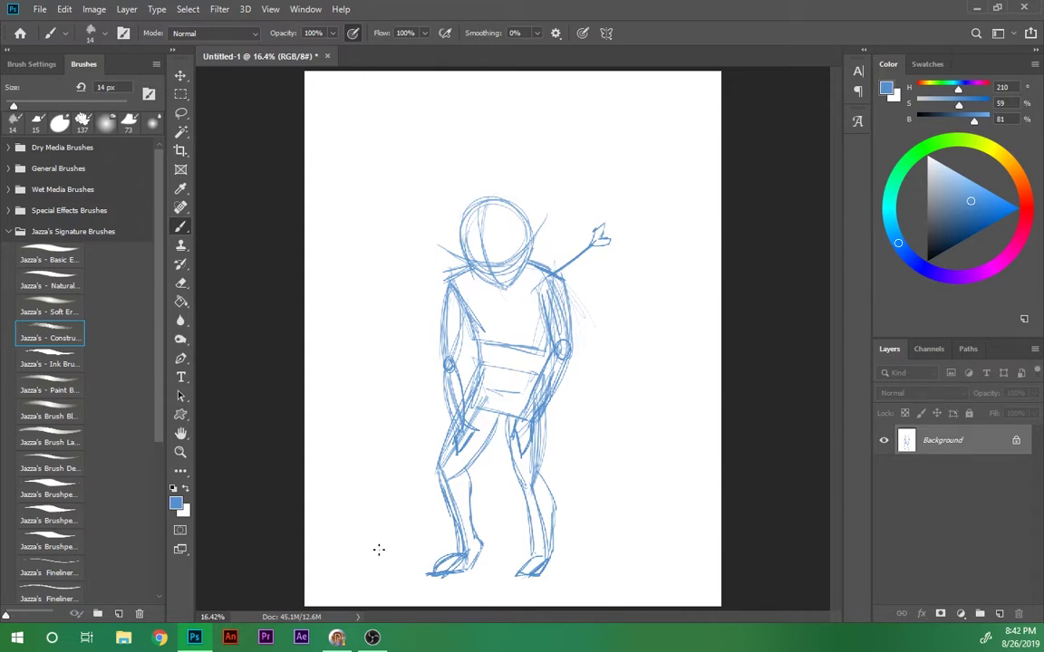
- Sketch messy hair, refine the torso lines, and set the brush colour to pink
left_click_drag(457, 425, 466, 444)
left_click_drag(516, 317, 489, 435)
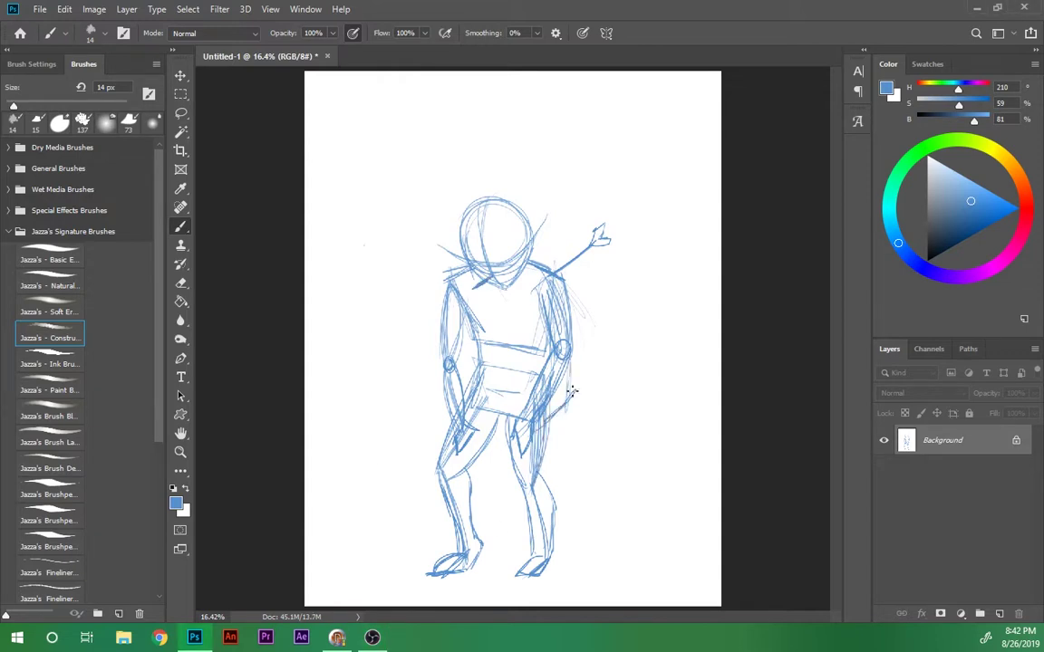
left_click_drag(471, 263, 476, 353)
left_click_drag(435, 272, 426, 372)
mouse_move(462, 213)
left_mouse_down()
mouse_move(483, 234)
mouse_move(472, 193)
mouse_move(493, 186)
mouse_move(507, 217)
mouse_move(494, 236)
left_mouse_up()
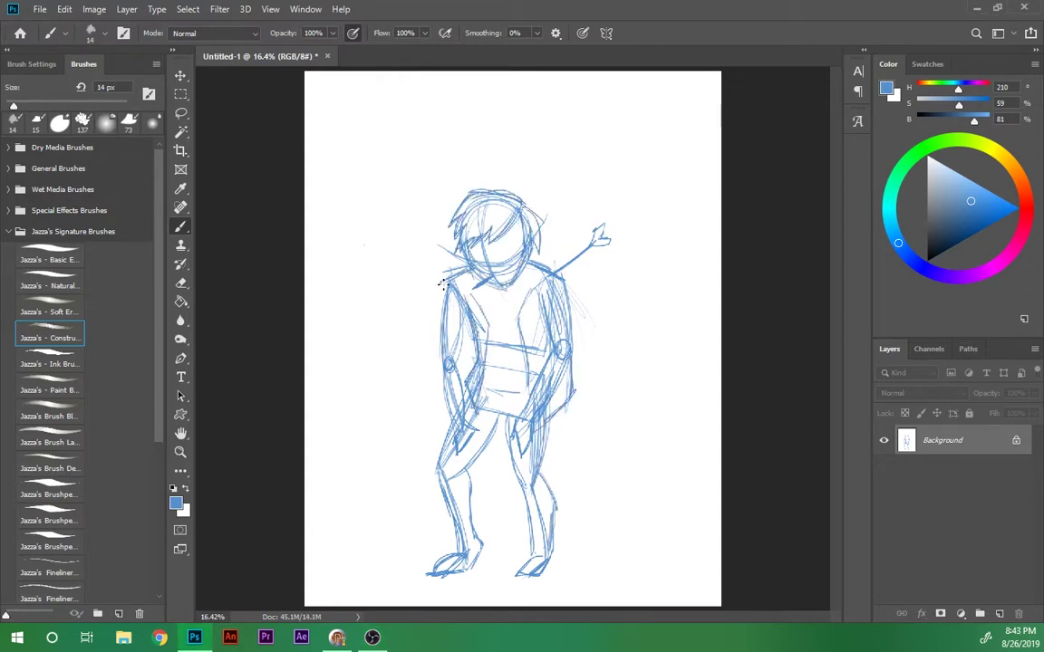
left_click_drag(439, 279, 445, 365)
left_click_drag(503, 412, 498, 467)
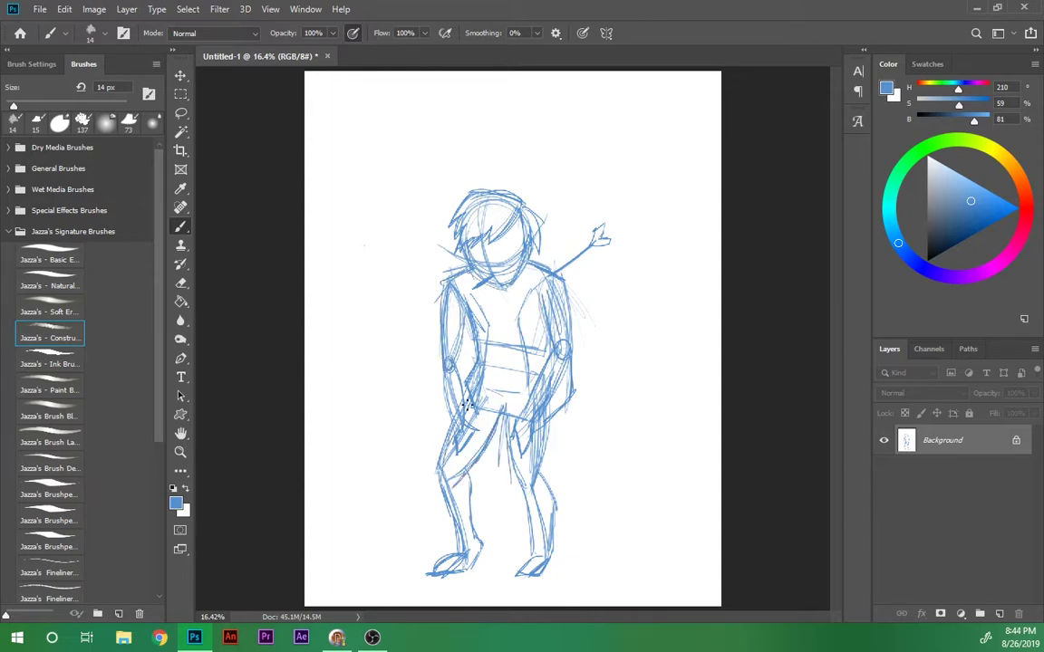
left_click(1016, 243)
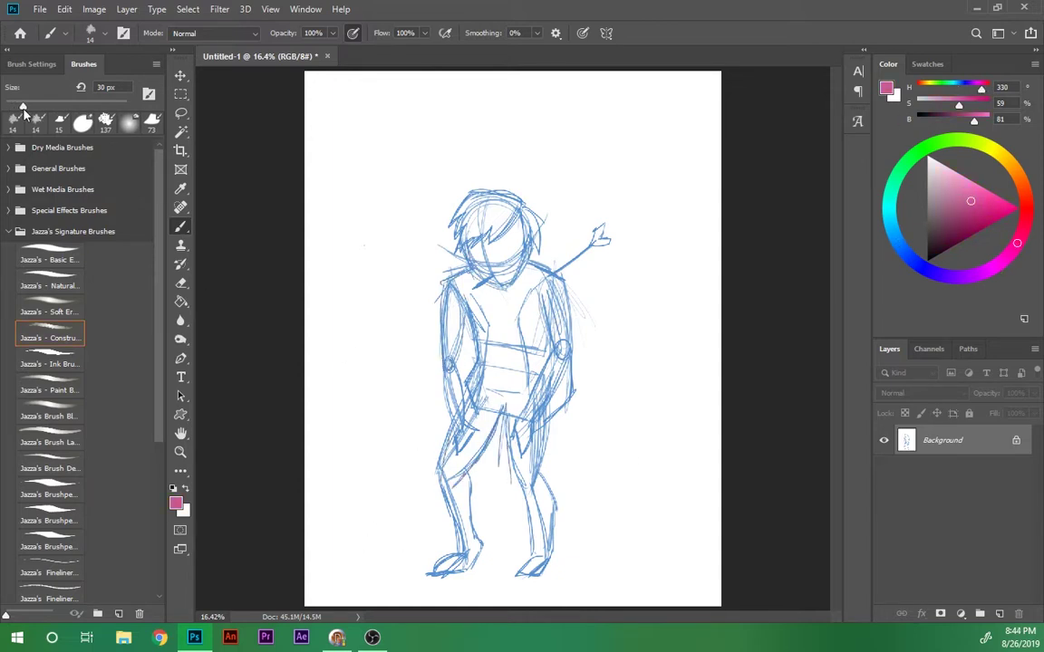
- Trace the arms, shoulders, collar, bow tie and arrow in pink at 31 px
mouse_move(453, 270)
left_mouse_down()
mouse_move(441, 334)
mouse_move(462, 348)
mouse_move(458, 431)
left_mouse_up()
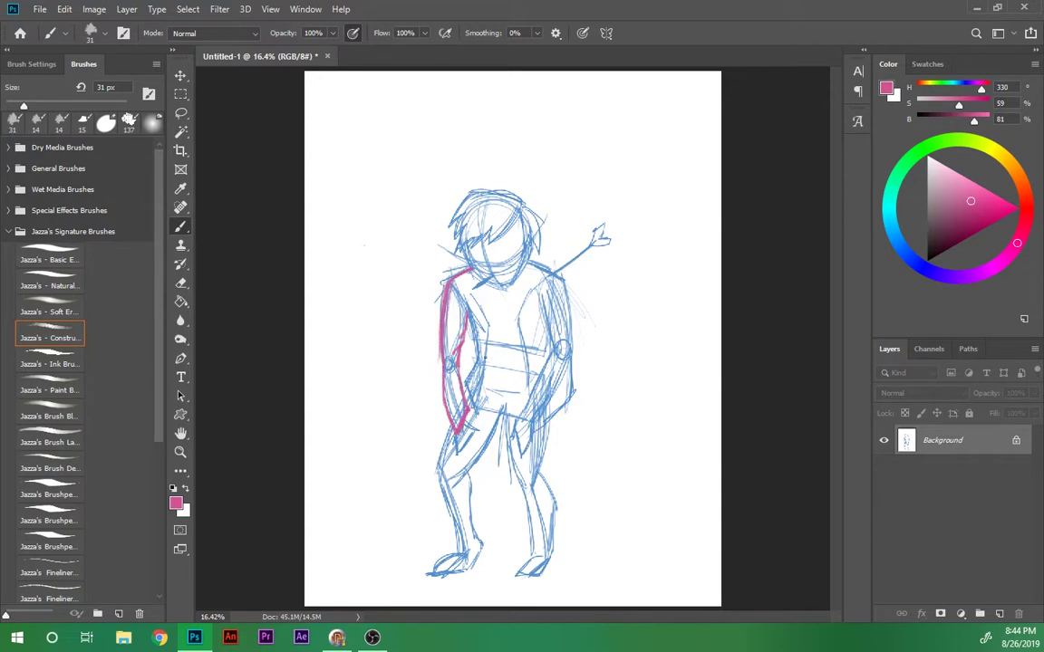
left_click_drag(477, 288, 481, 419)
left_click_drag(473, 269, 566, 391)
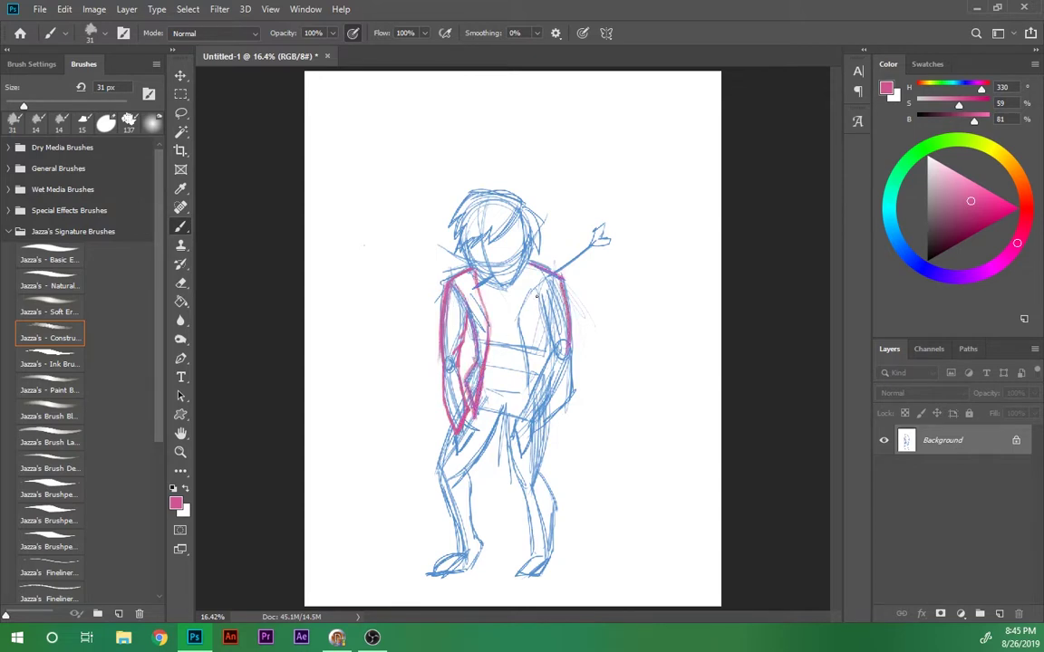
left_click_drag(541, 295, 553, 413)
mouse_move(528, 269)
left_mouse_down()
mouse_move(517, 417)
mouse_move(571, 396)
left_mouse_up()
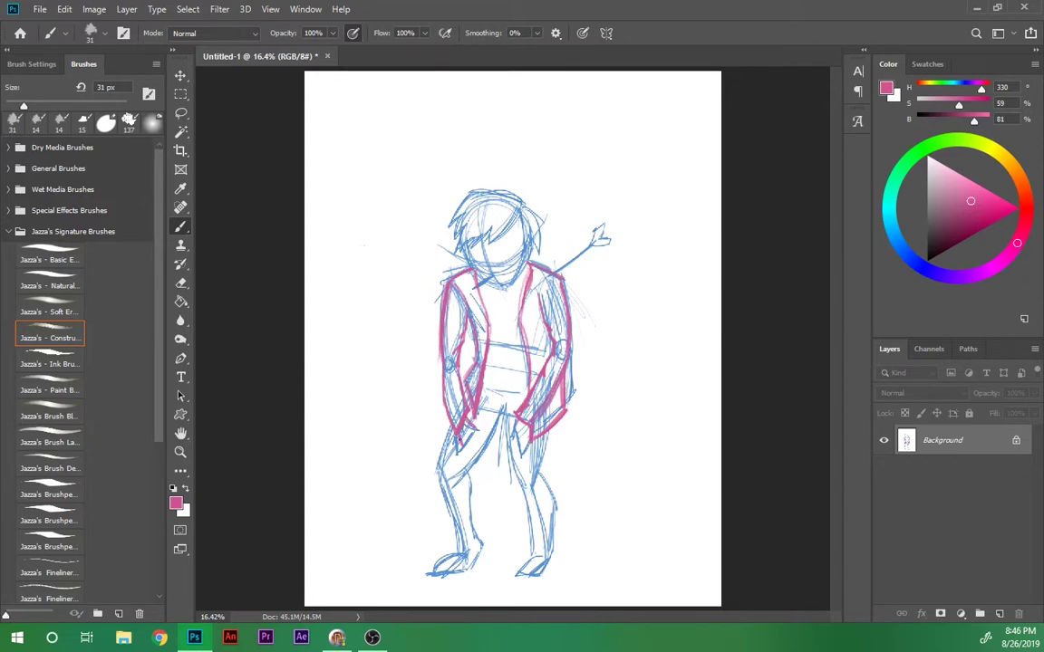
mouse_move(524, 269)
left_mouse_down()
mouse_move(515, 302)
mouse_move(596, 235)
left_mouse_up()
left_click_drag(594, 227, 607, 242)
- Trace the vest, waistband, legs, feet and hair in pink
left_click_drag(473, 303, 474, 385)
mouse_move(517, 299)
left_mouse_down()
mouse_move(518, 385)
mouse_move(487, 398)
mouse_move(504, 390)
mouse_move(525, 399)
left_mouse_up()
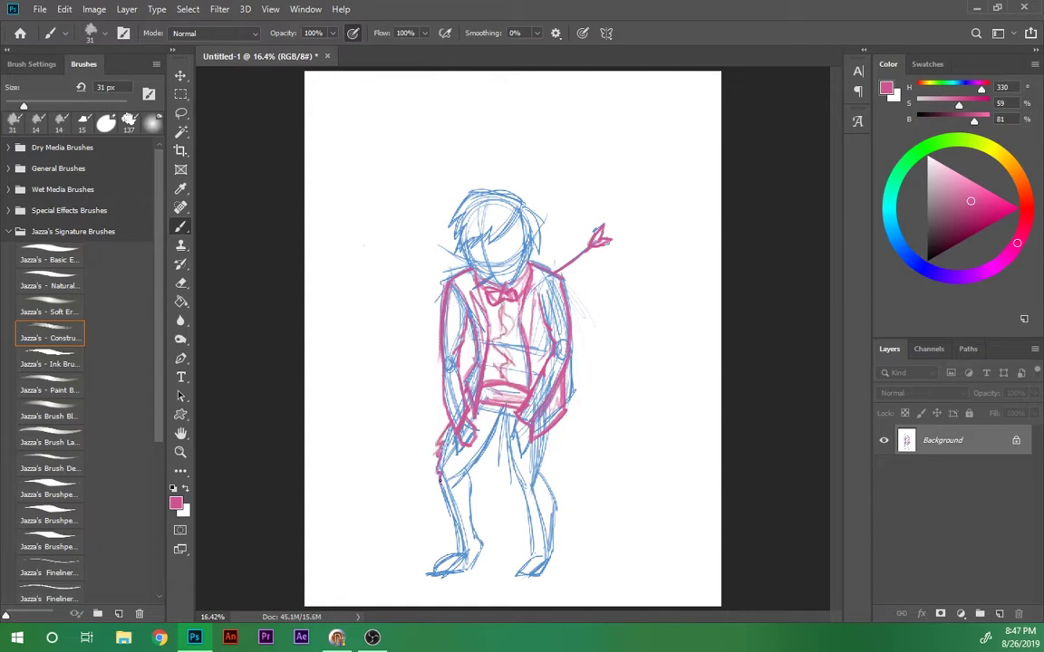
left_click_drag(446, 435, 467, 555)
left_click_drag(468, 472, 478, 557)
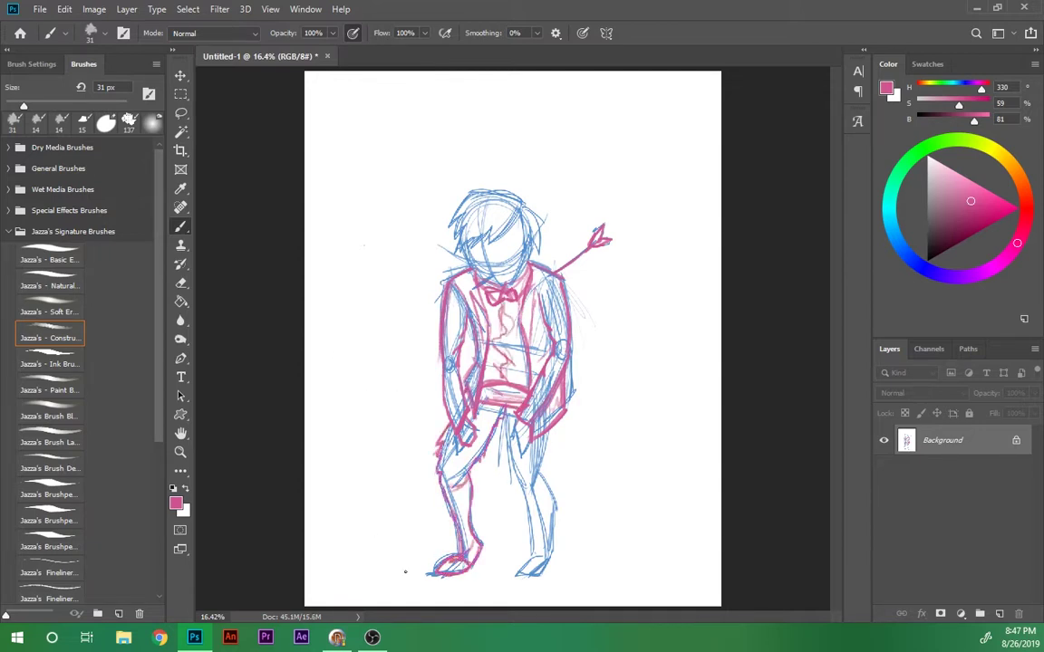
left_click_drag(457, 437, 490, 480)
left_click_drag(543, 453, 555, 543)
left_click_drag(527, 471, 544, 559)
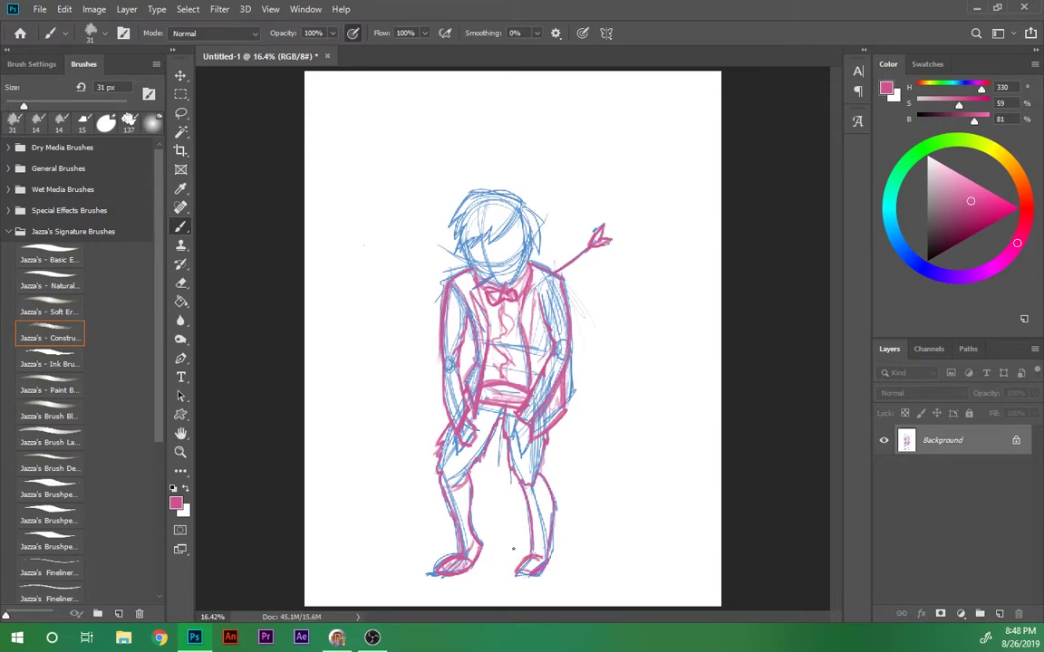
mouse_move(453, 226)
left_mouse_down()
mouse_move(489, 190)
mouse_move(544, 222)
left_mouse_up()
- Zoom in to add a stroke near the face, fit the page to screen, and add Layer 1
key("z")
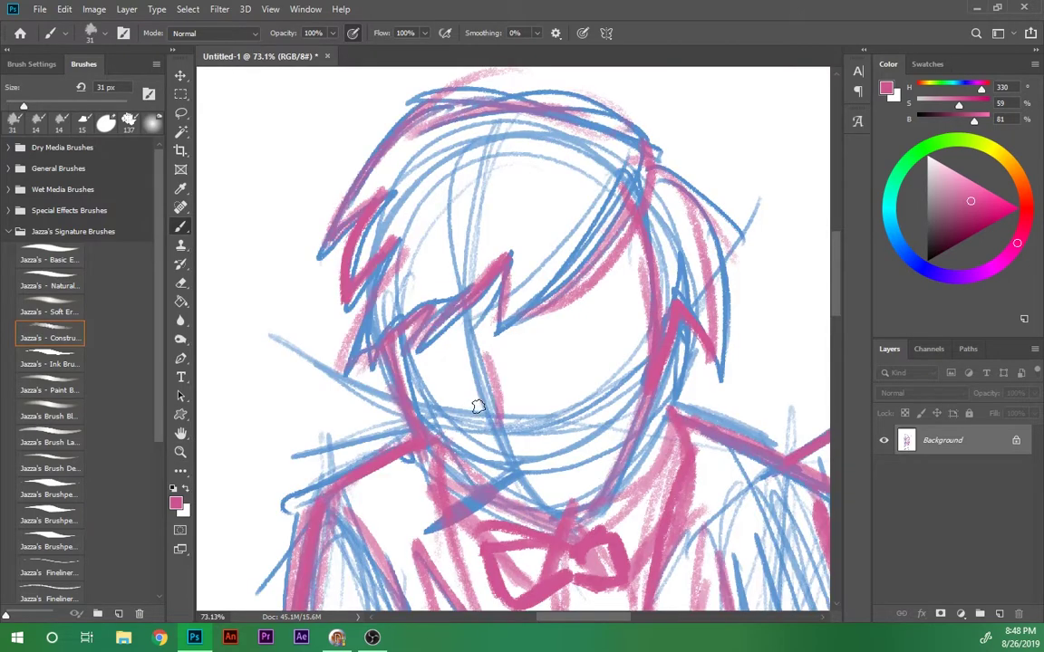
key("b")
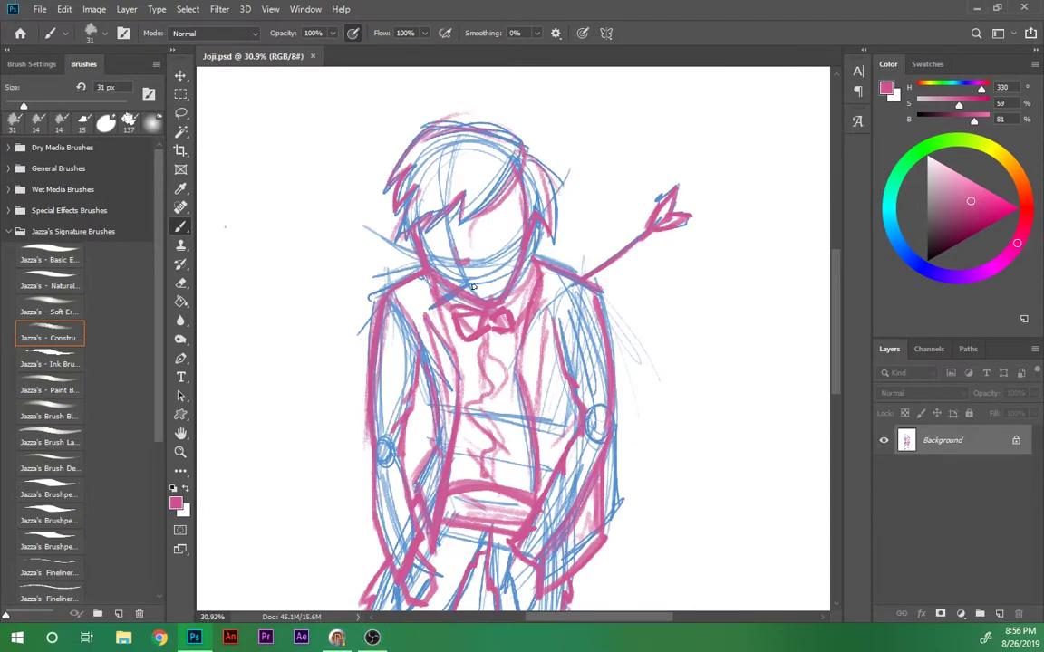
left_click_drag(472, 287, 333, 121)
key("ctrl+0")
key("h")
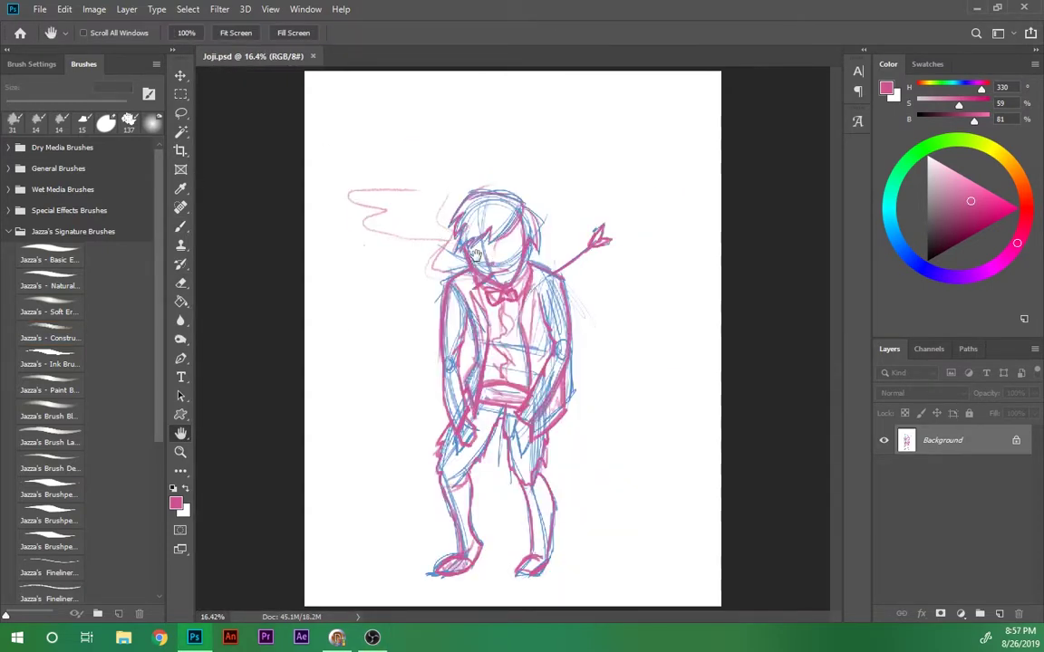
left_click(49, 337)
- Set black foreground with Jazza's Ink Brush at 35 px and zoom in on the upper body
left_click(995, 614)
left_click(50, 494)
key("d")
left_click_drag(384, 307, 360, 373)
key("ctrl+z")
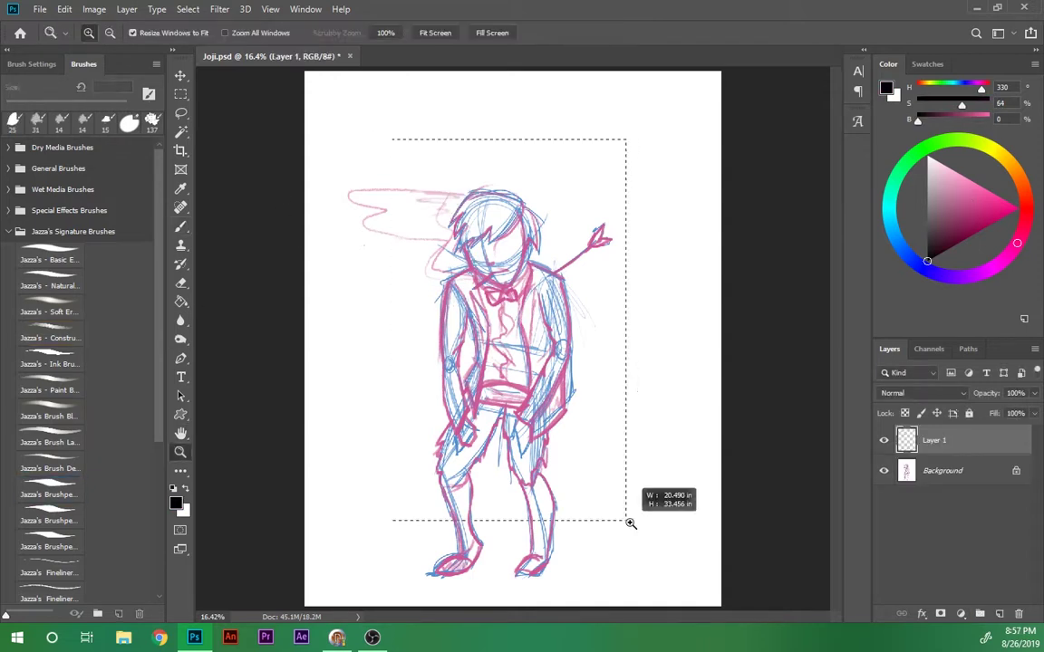
left_click_drag(391, 139, 628, 522)
left_click(50, 363)
- Ink the hair, face outline, nose, mouth and cigarette in black
mouse_move(529, 158)
left_mouse_down()
mouse_move(460, 215)
mouse_move(424, 176)
left_mouse_up()
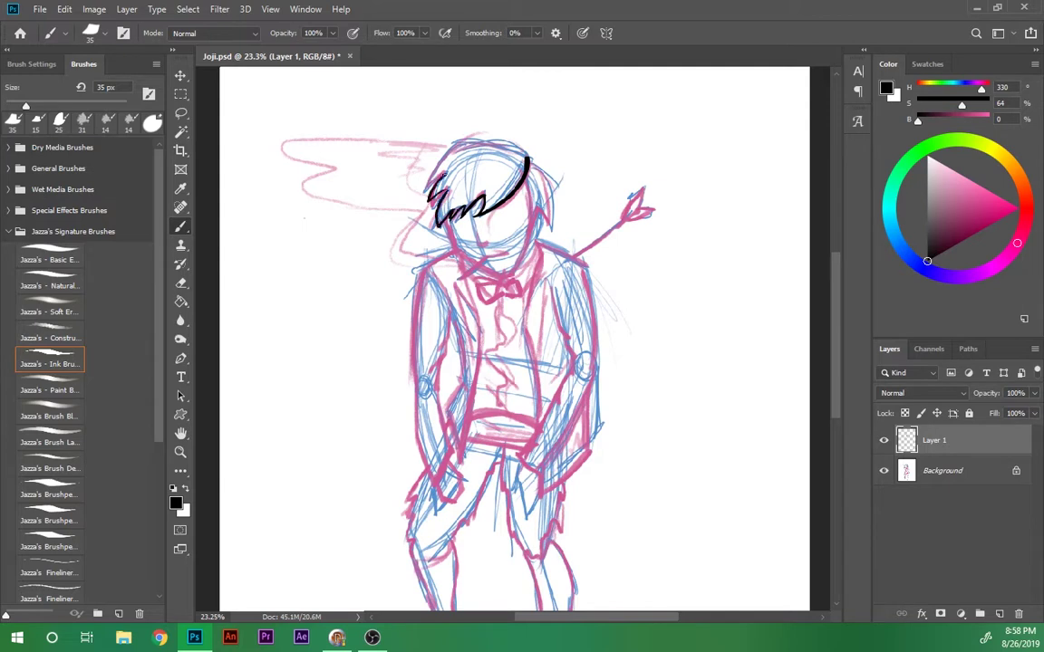
mouse_move(442, 138)
left_mouse_down()
mouse_move(526, 161)
mouse_move(422, 186)
mouse_move(451, 188)
left_mouse_up()
mouse_move(529, 162)
left_mouse_down()
mouse_move(549, 210)
mouse_move(535, 236)
left_mouse_up()
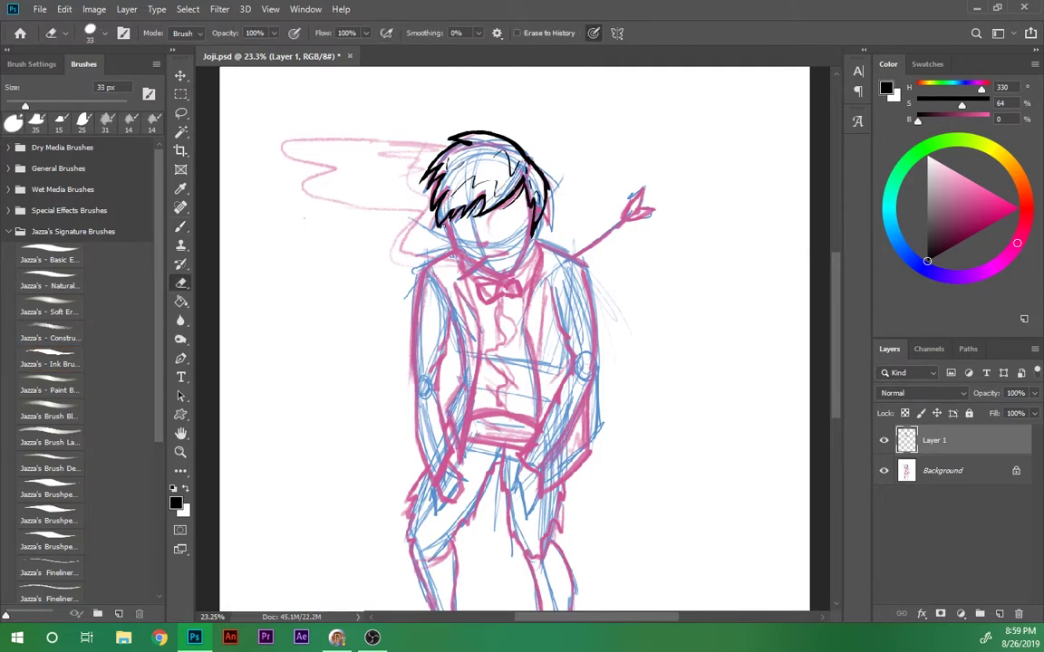
scroll(410, 260, "up", 3)
left_click_drag(411, 260, 573, 271)
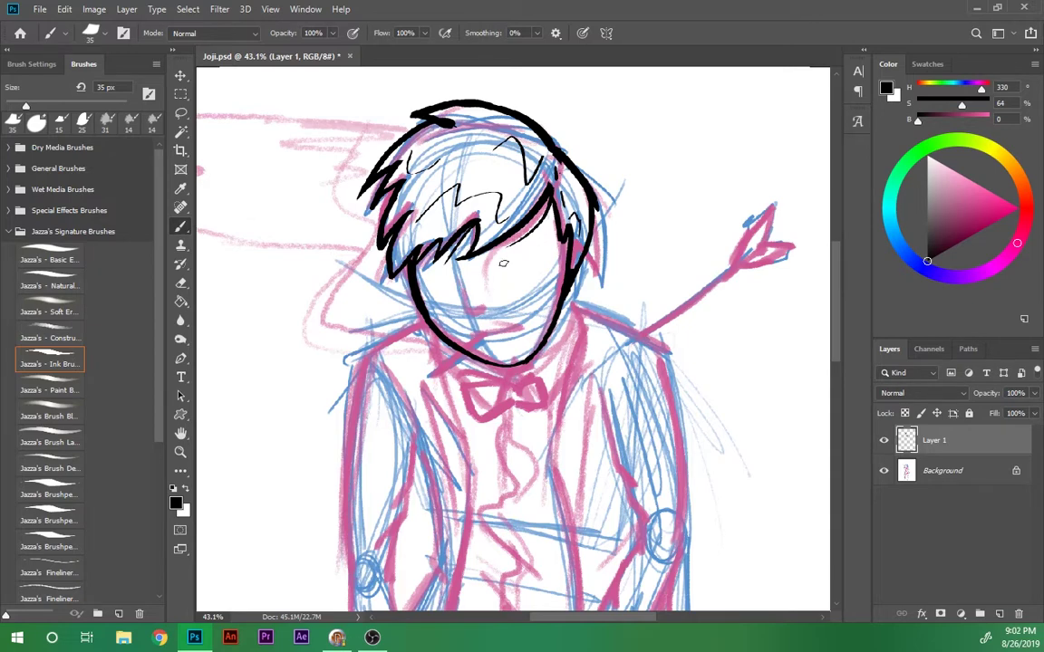
mouse_move(461, 284)
left_mouse_down()
mouse_move(470, 313)
mouse_move(489, 306)
mouse_move(426, 369)
mouse_move(504, 343)
left_mouse_up()
key("e")
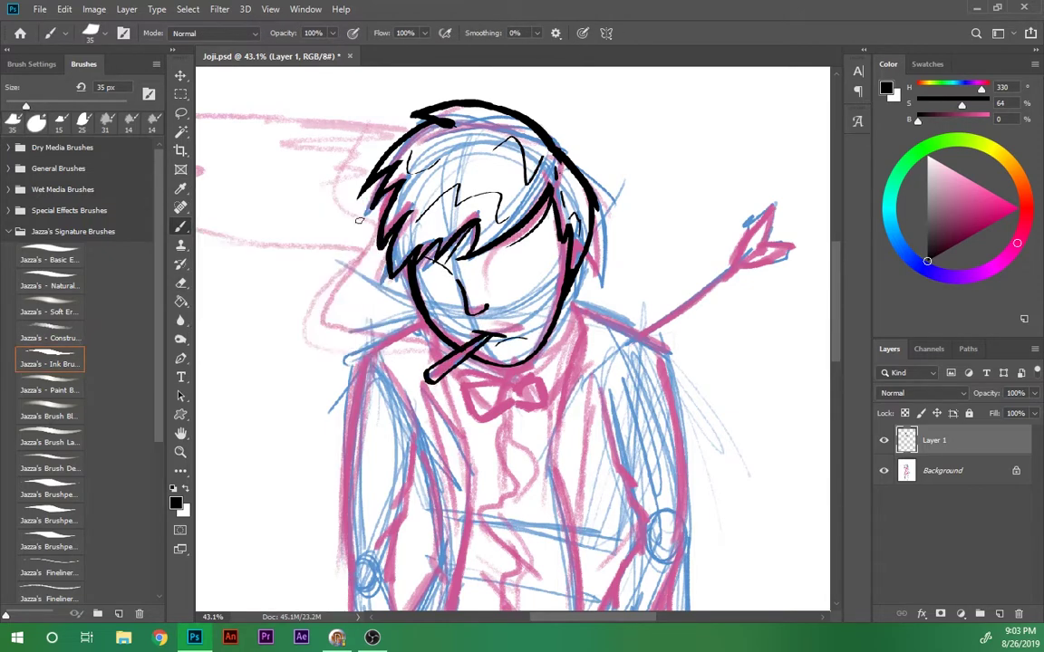
- Ink the left torso side, the left arm, and the right shoulder and arm outlines
key("b")
scroll(408, 209, "down", 3)
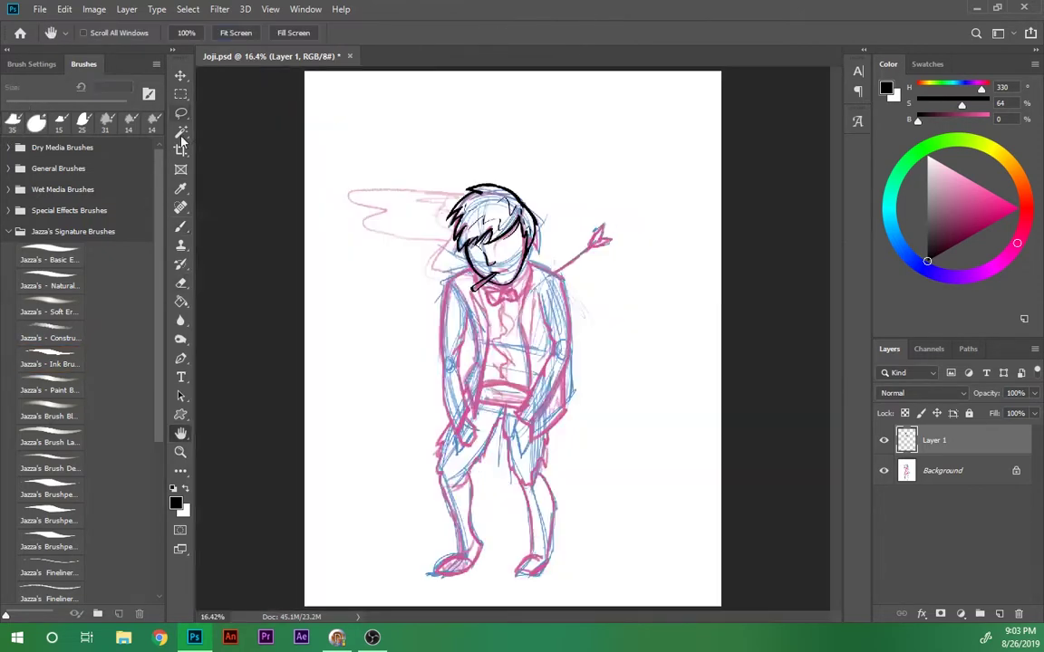
scroll(362, 271, "up", 2)
left_click_drag(387, 176, 378, 290)
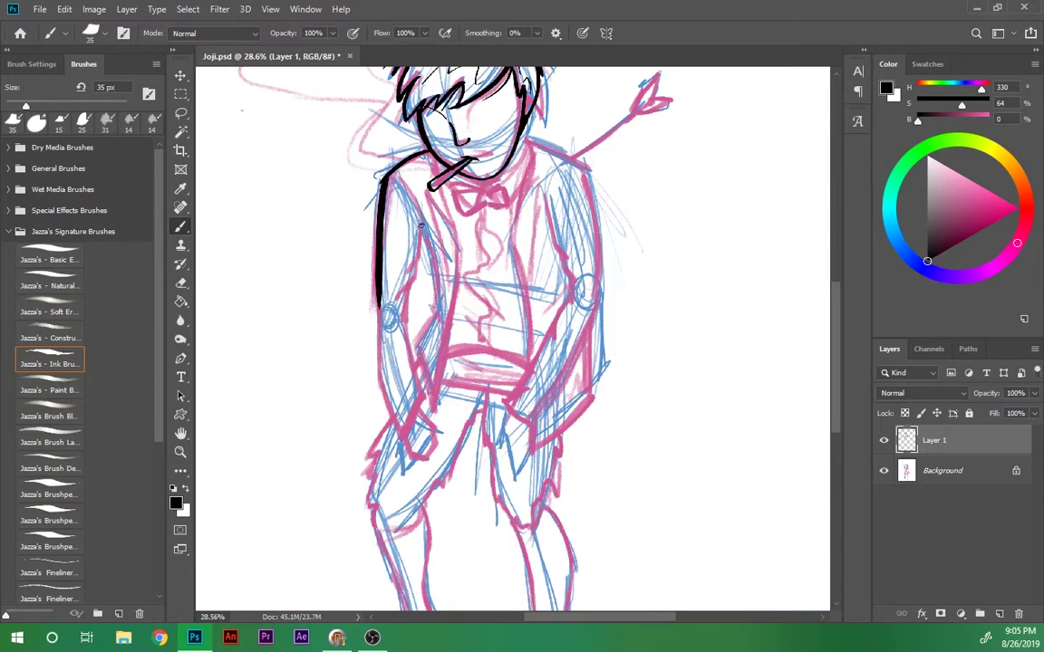
mouse_move(422, 226)
left_mouse_down()
mouse_move(405, 300)
mouse_move(399, 439)
left_mouse_up()
left_click_drag(405, 304, 418, 397)
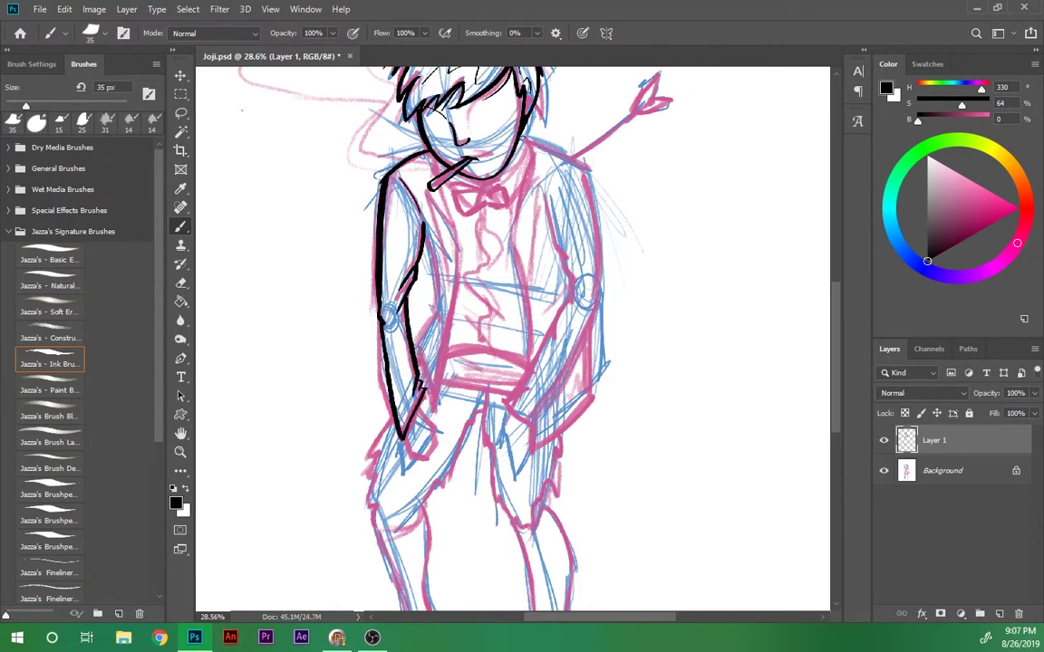
left_click_drag(520, 136, 589, 304)
mouse_move(543, 195)
left_mouse_down()
mouse_move(572, 271)
mouse_move(531, 383)
mouse_move(544, 412)
mouse_move(538, 401)
left_mouse_up()
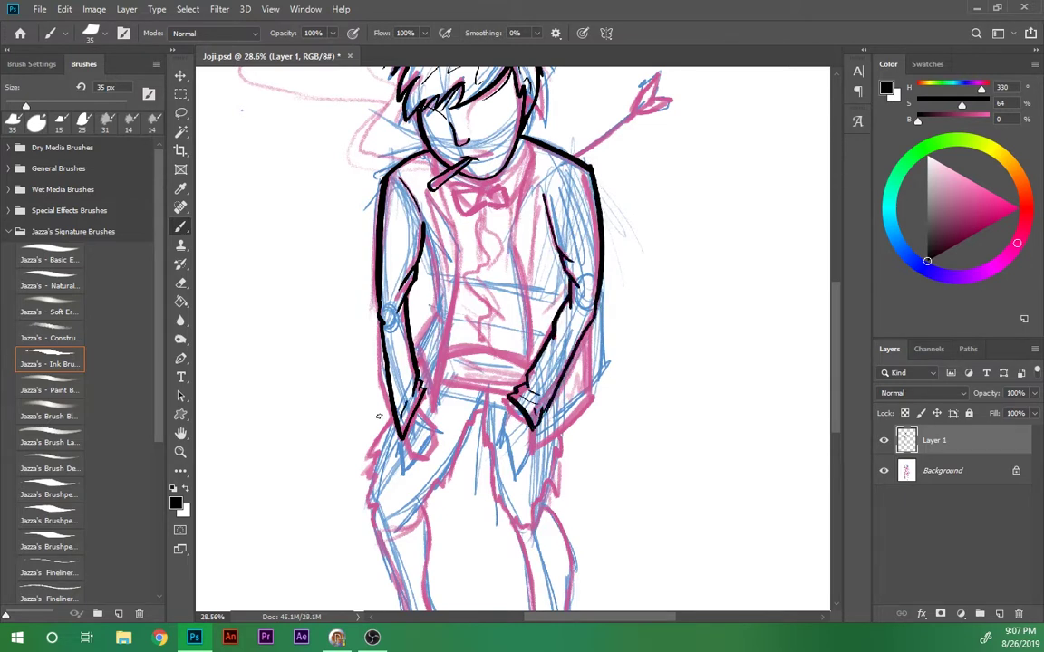
- Ink the right vest edge and sleeve, the inner left lapel, and both hands
left_click_drag(513, 213, 528, 362)
left_click_drag(544, 419, 530, 449)
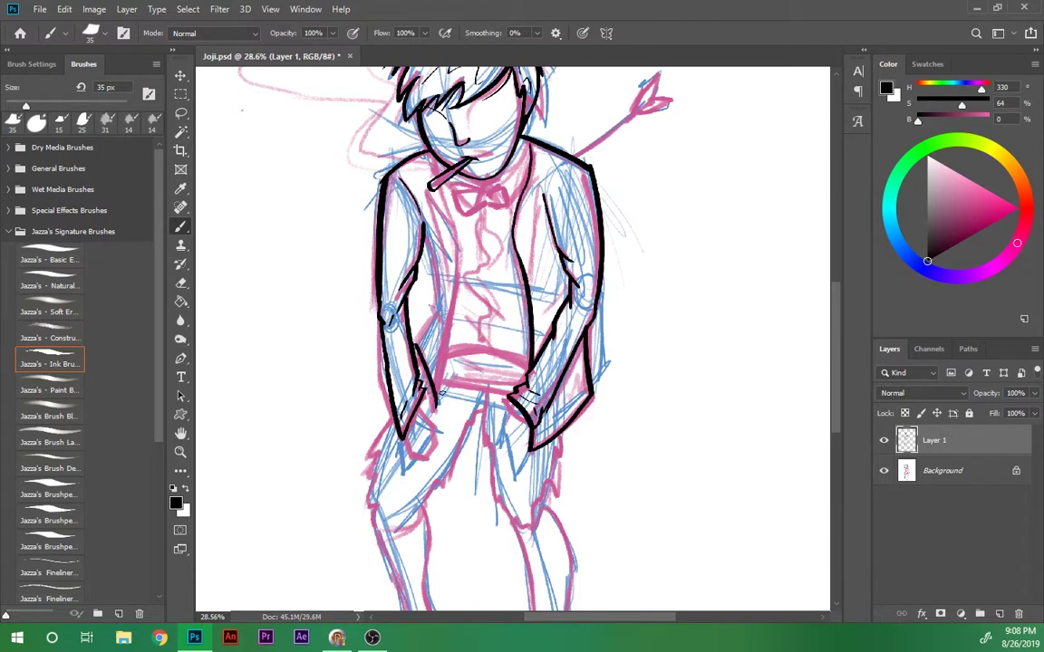
left_click_drag(441, 394, 424, 158)
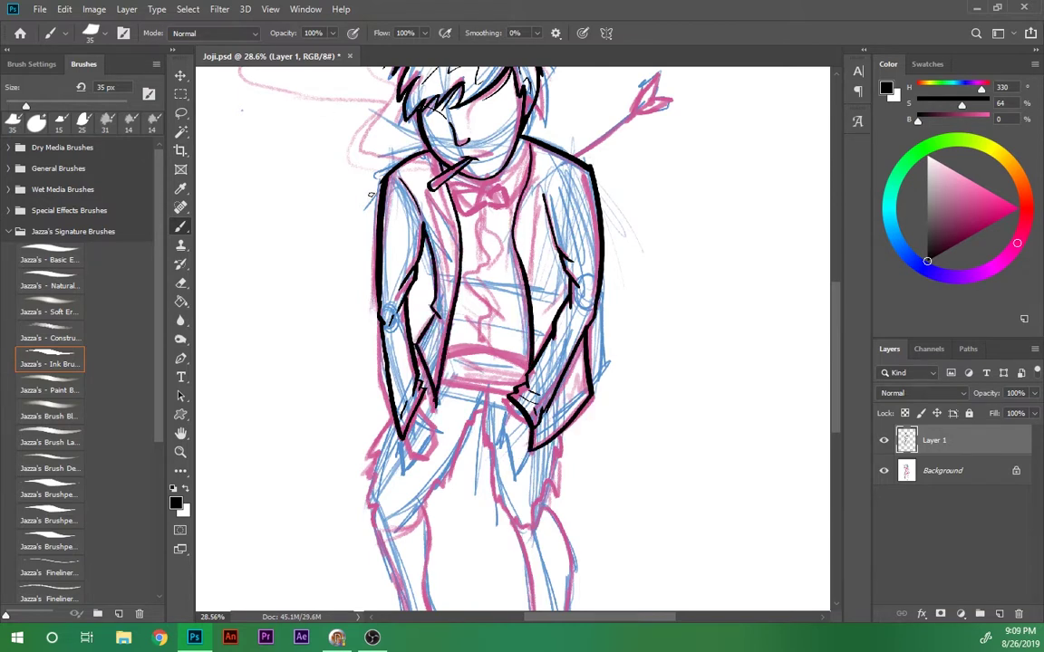
left_click_drag(422, 419, 435, 453)
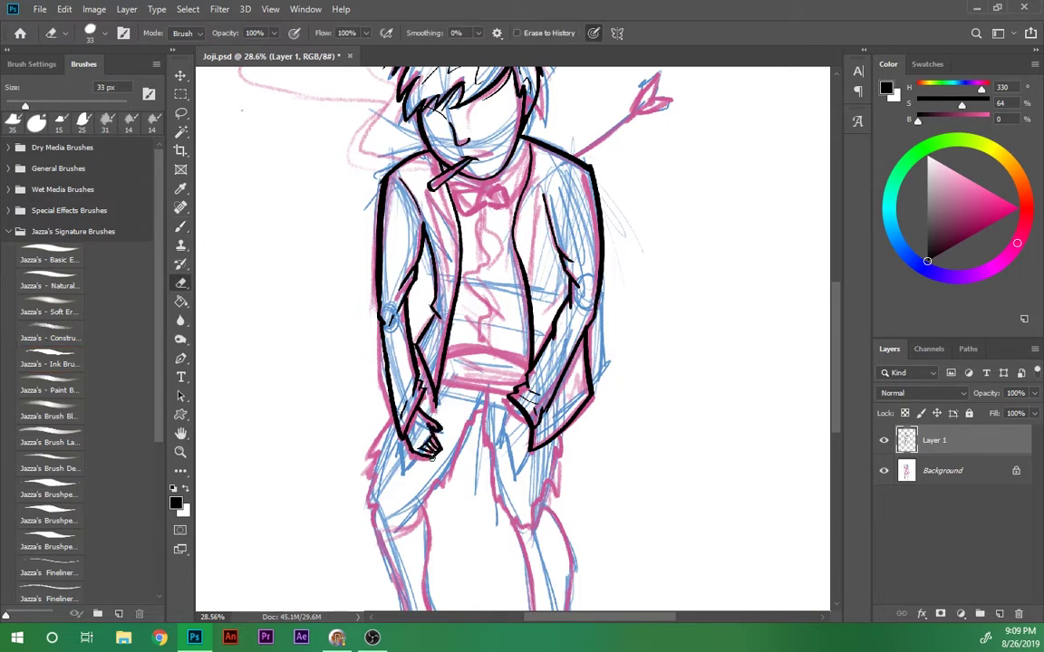
mouse_move(504, 415)
left_mouse_down()
mouse_move(497, 441)
mouse_move(523, 442)
left_mouse_up()
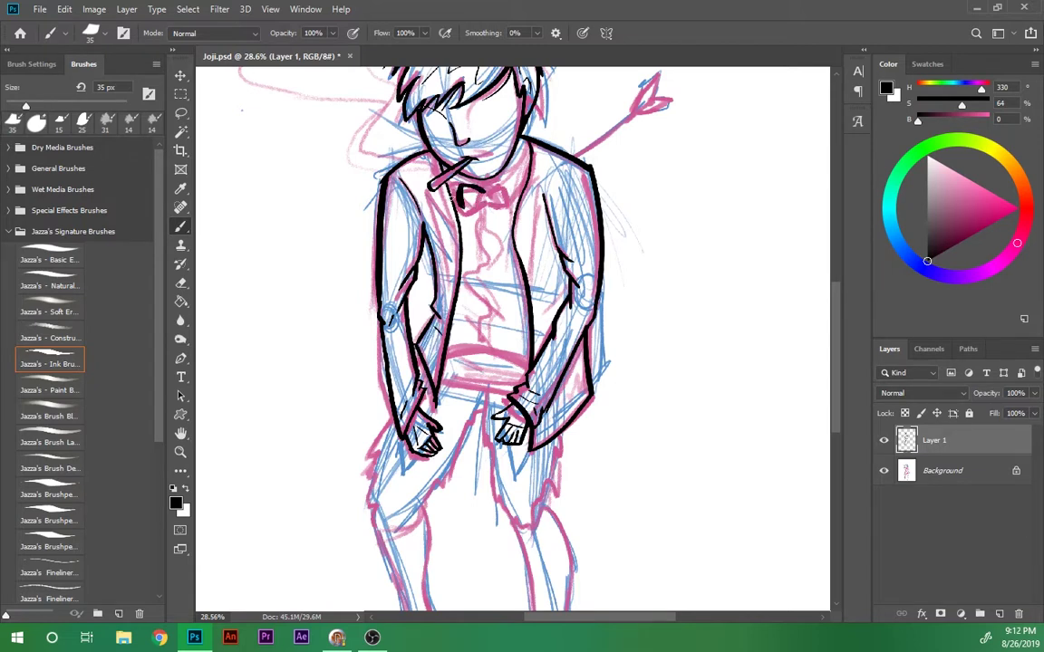
- Ink the bow tie, hatched sash edges, wavy shirt centre line and ragged shorts fur
left_click_drag(460, 193, 510, 201)
key("e")
key("b")
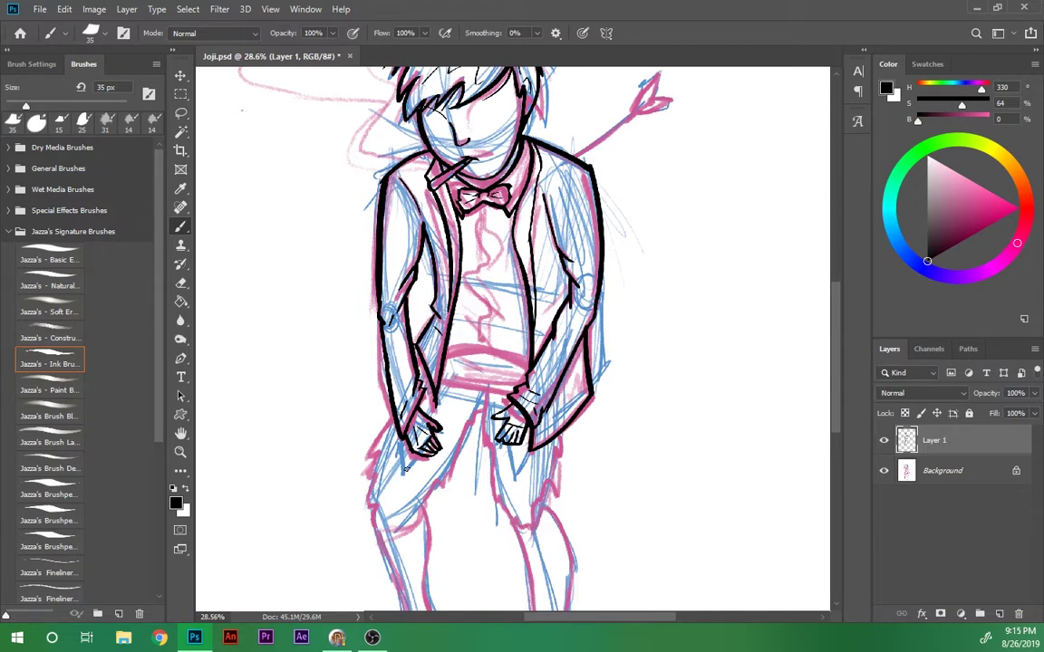
left_click_drag(442, 361, 530, 370)
left_click_drag(440, 385, 483, 389)
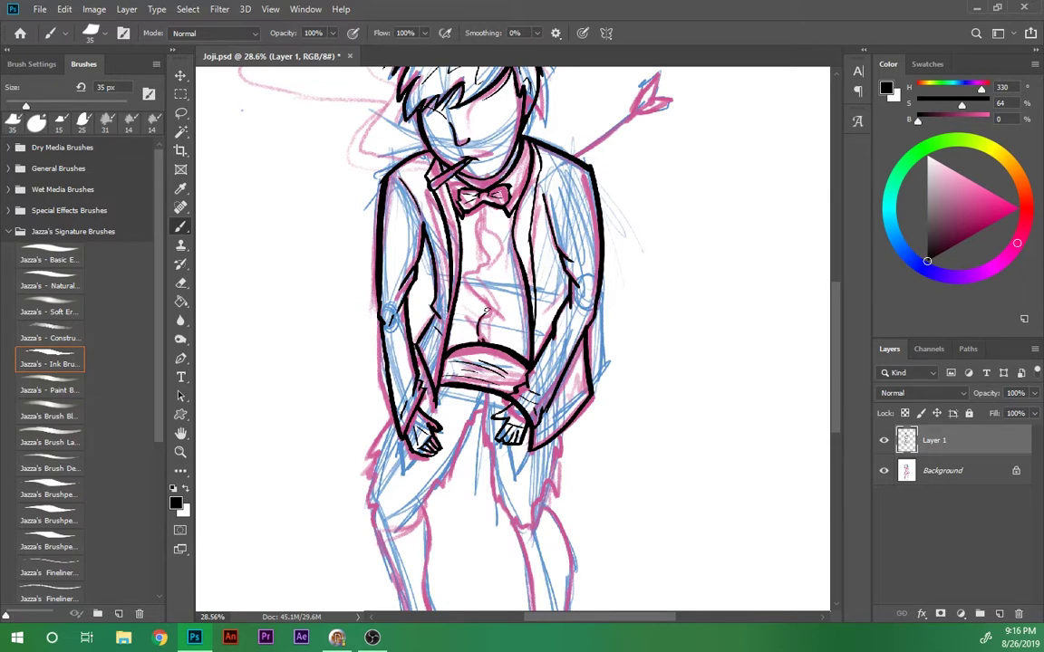
left_click_drag(490, 205, 481, 315)
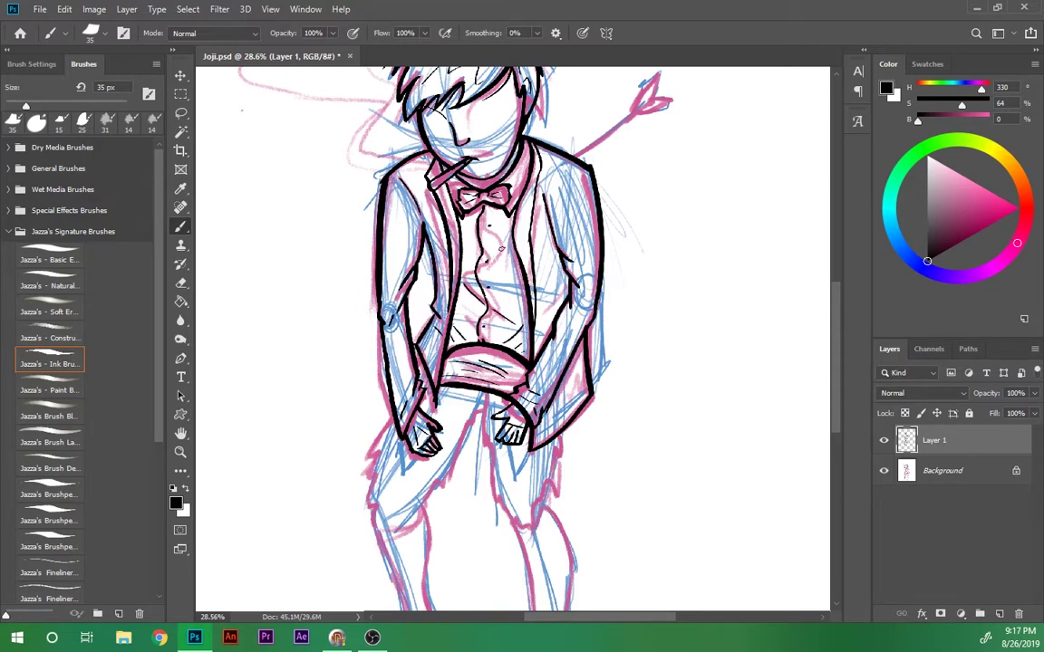
mouse_move(371, 453)
left_mouse_down()
mouse_move(408, 283)
mouse_move(406, 355)
left_mouse_up()
left_click_drag(503, 256, 435, 453)
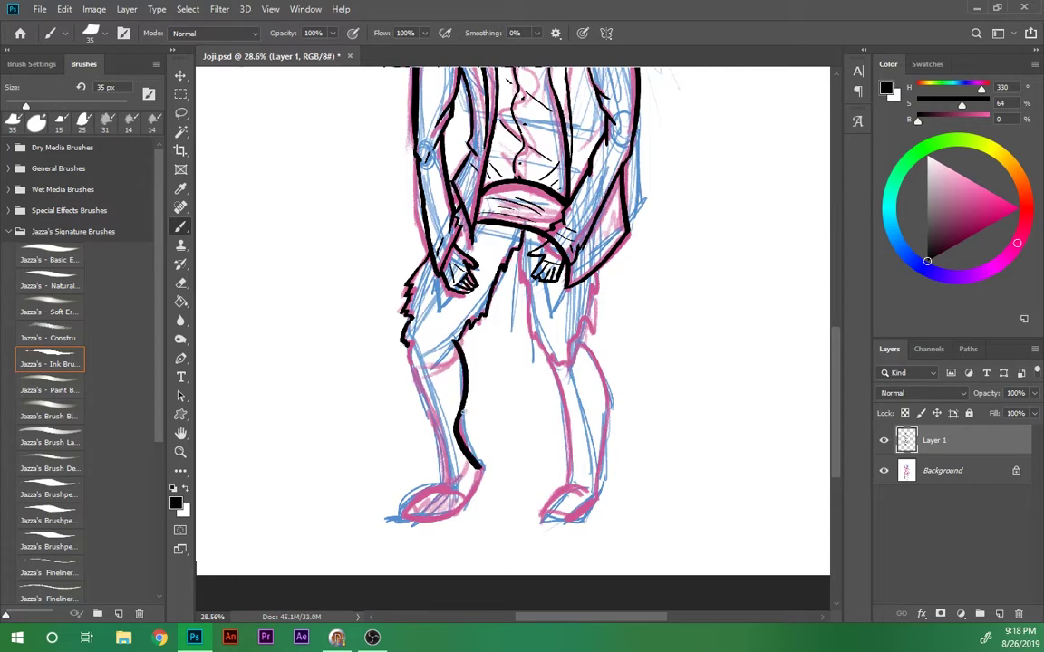
- Ink the left leg contours, shin and foot, erasing stray lines as needed
key("ctrl+z")
left_click_drag(458, 340, 480, 469)
left_click_drag(410, 361, 444, 480)
key("e")
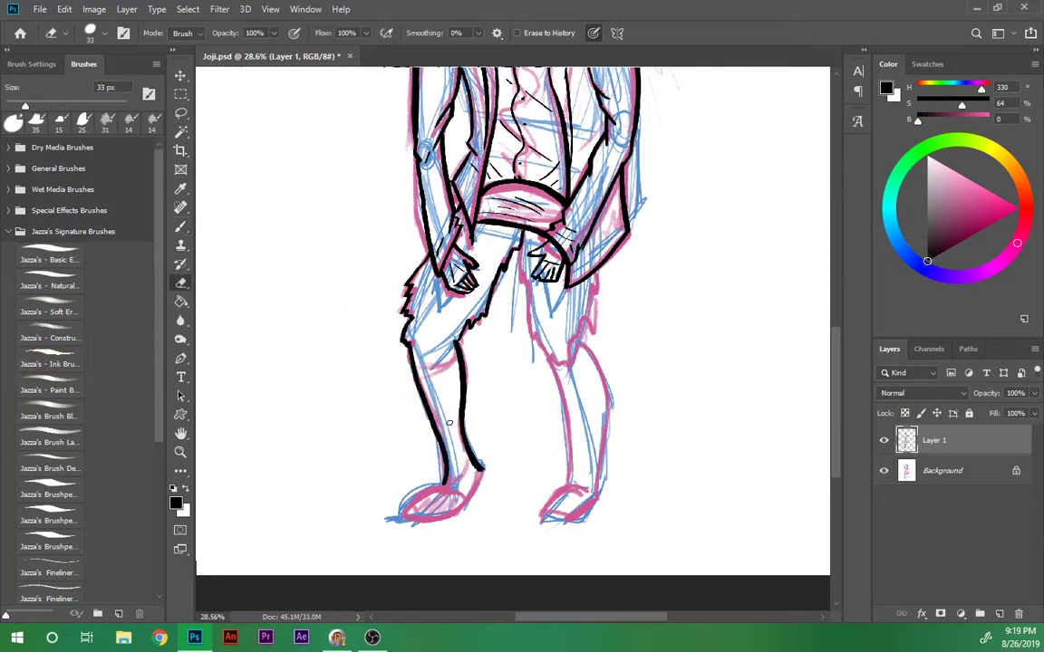
key("b")
left_click_drag(463, 494, 458, 517)
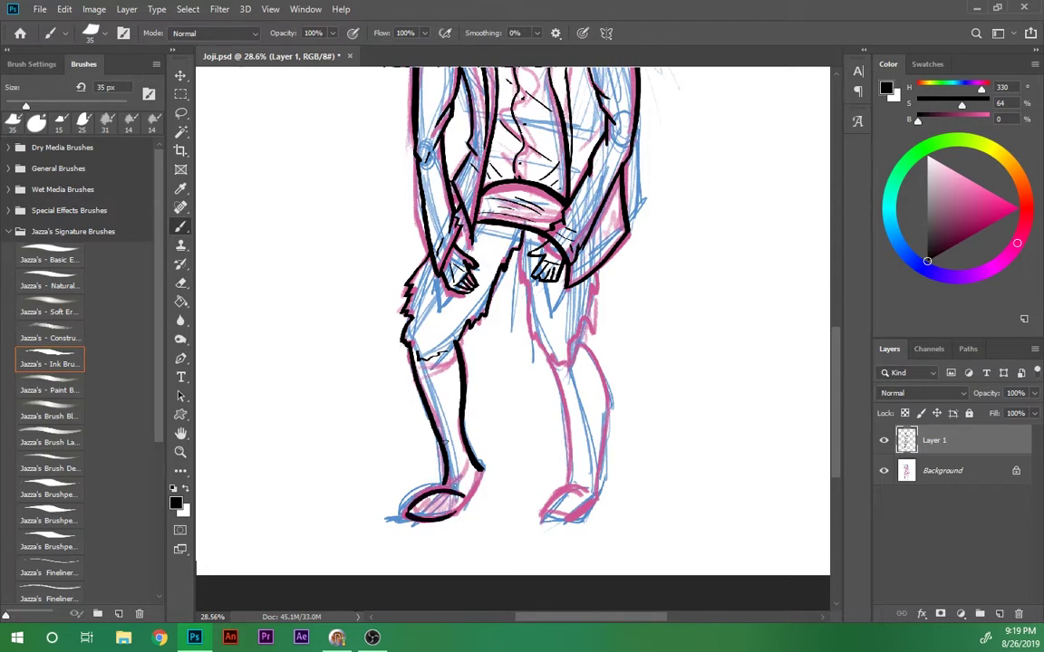
left_click_drag(481, 468, 466, 492)
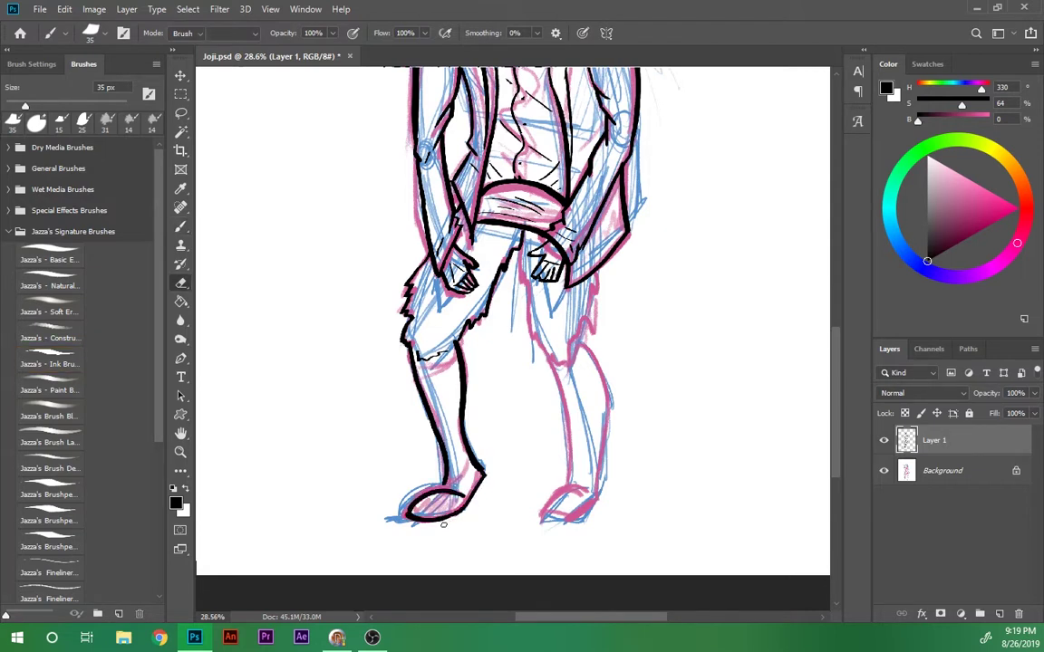
key("e")
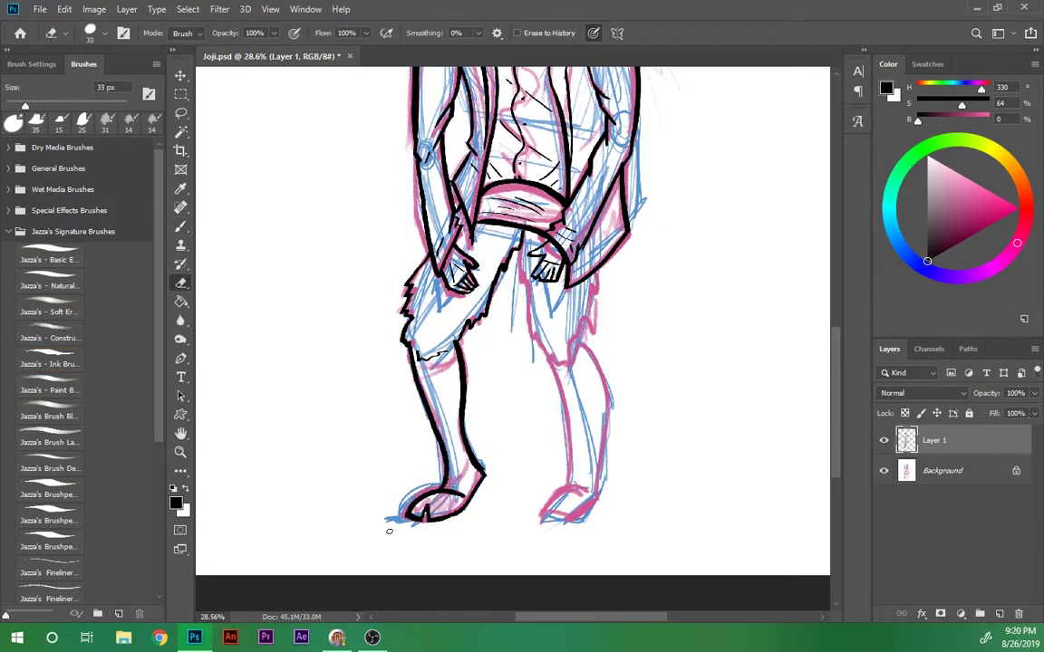
key("b")
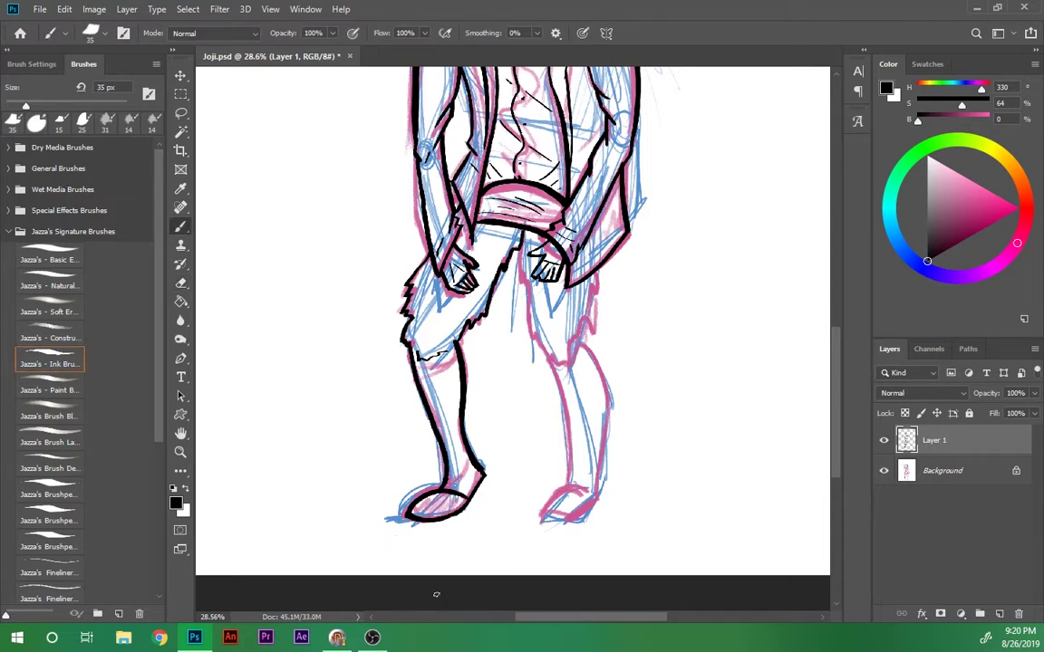
- Ink both inner thighs, the other leg and its foot, and hatch the knee
mouse_move(479, 222)
left_mouse_down()
mouse_move(466, 264)
mouse_move(471, 324)
left_mouse_up()
left_click_drag(529, 244, 547, 361)
left_click_drag(597, 271, 568, 490)
mouse_move(585, 355)
left_mouse_down()
mouse_move(600, 485)
mouse_move(589, 509)
mouse_move(540, 521)
left_mouse_up()
key("e")
key("b")
left_click_drag(417, 330, 448, 327)
left_click_drag(421, 344, 448, 353)
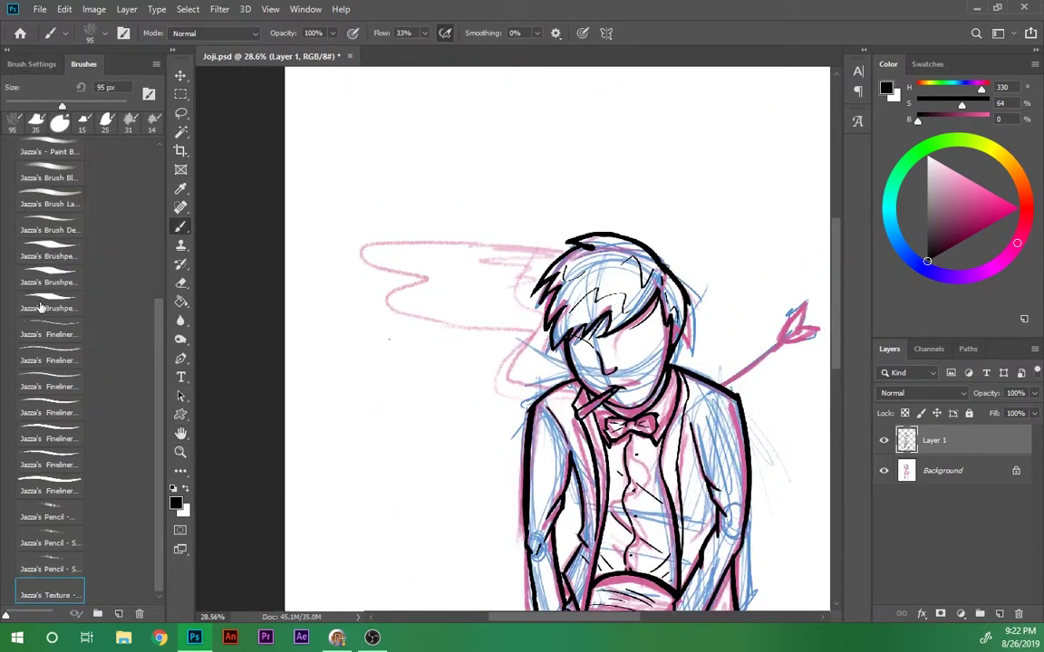
scroll(40, 308, "up", 5)
left_click(50, 264)
- Lasso-select the hair region of the figure
scroll(559, 387, "down", 5)
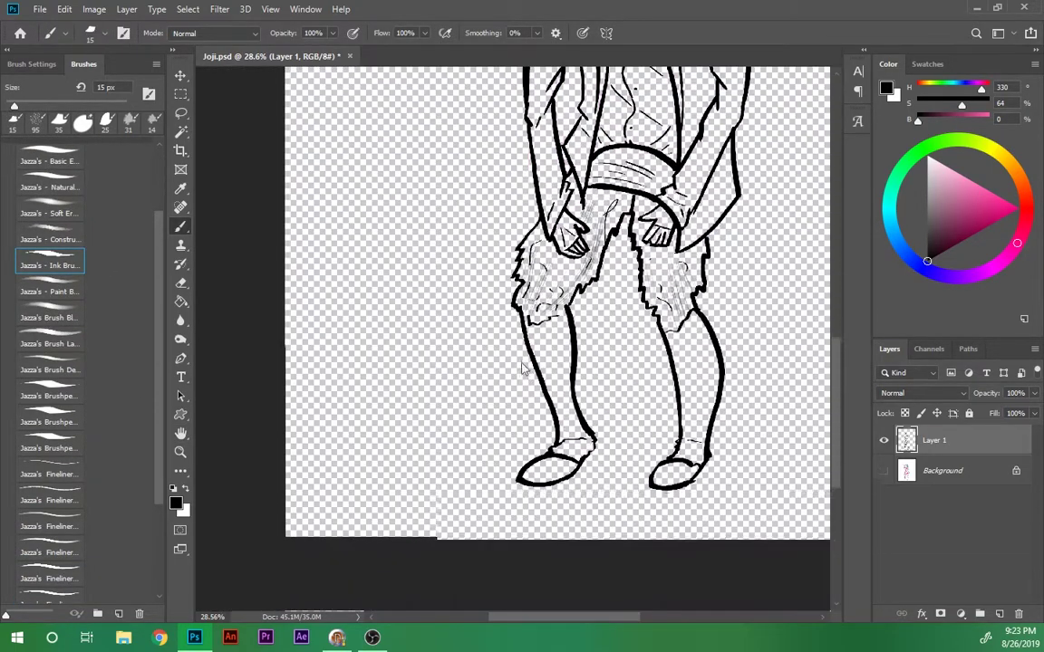
scroll(469, 273, "down", 5)
scroll(469, 272, "up", 10)
key("6")
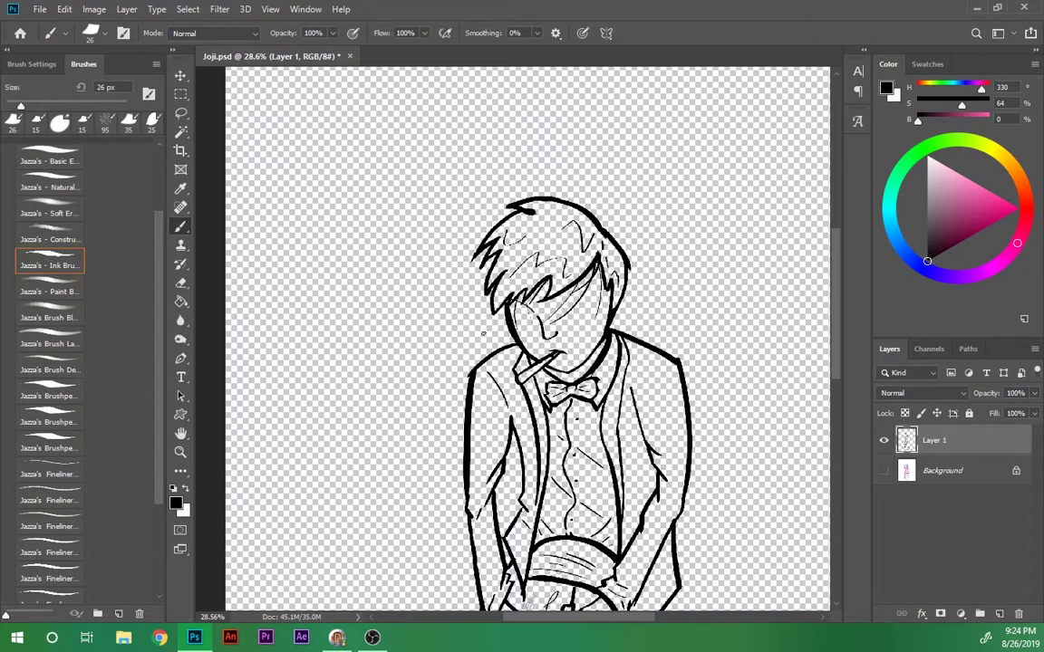
left_click(180, 113)
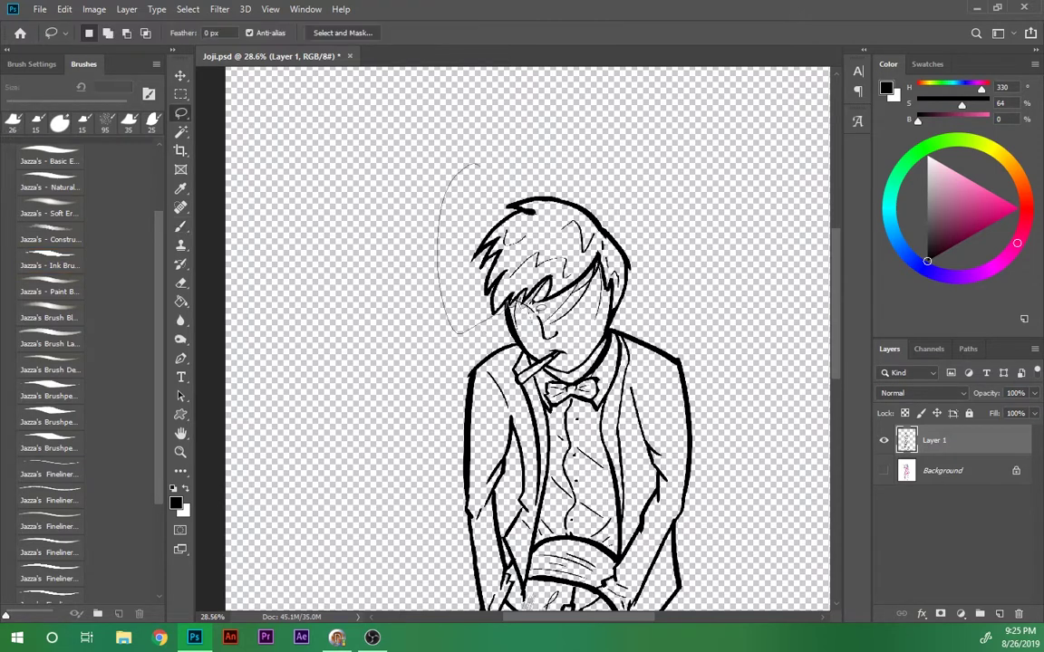
left_click_drag(444, 186, 535, 344)
- Try bending the selected hair with a transform, cancel it, and zoom out to the whole figure
key("ctrl+t")
left_click_drag(396, 221, 566, 127)
key("Escape")
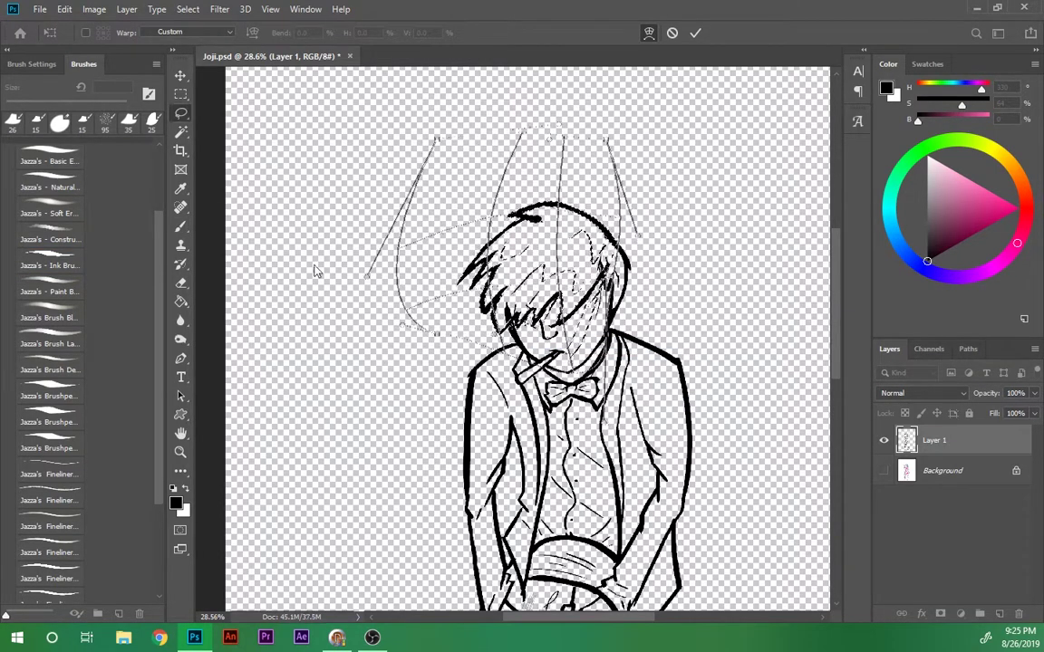
key("b")
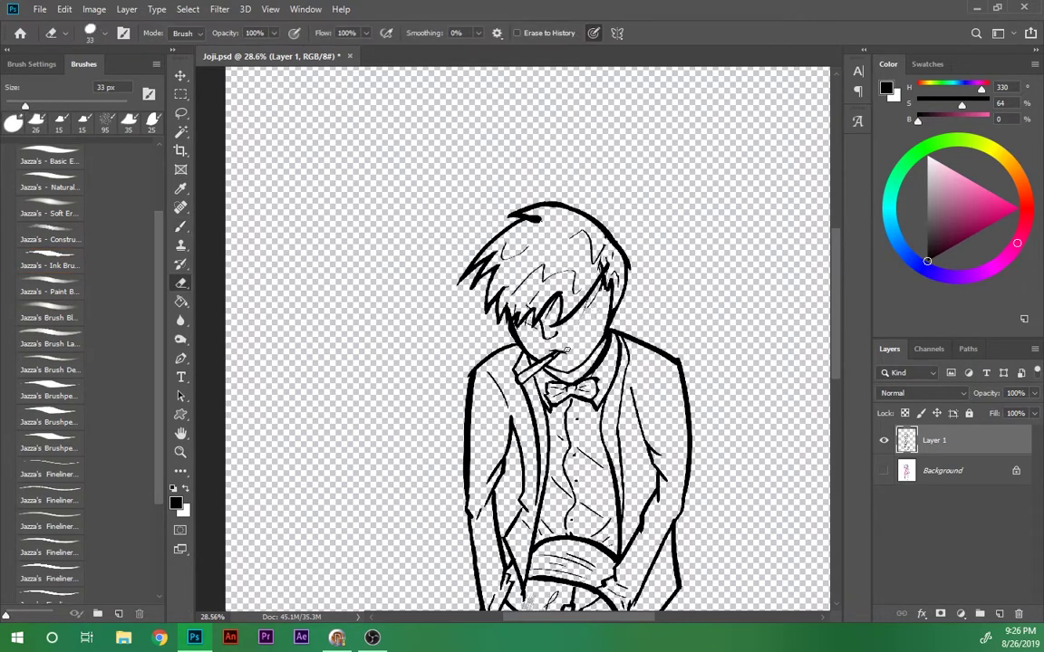
key("h")
left_click(254, 32)
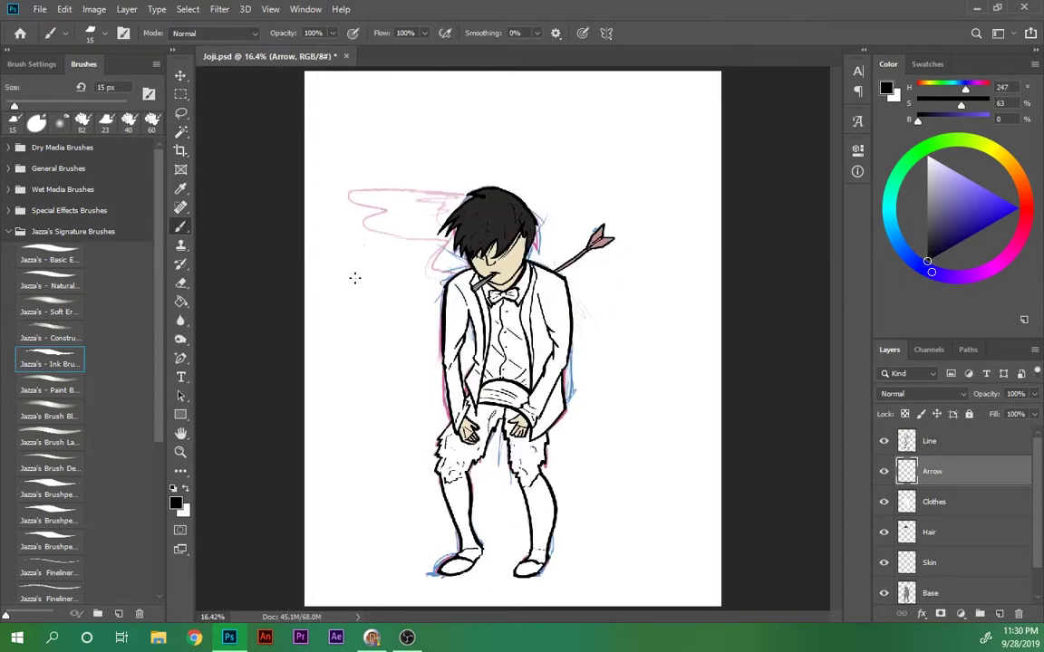
- Add a shading layer between Hair and Skin and paint darker brown shadows across the face
left_click(1000, 613)
left_click_drag(933, 471, 942, 542)
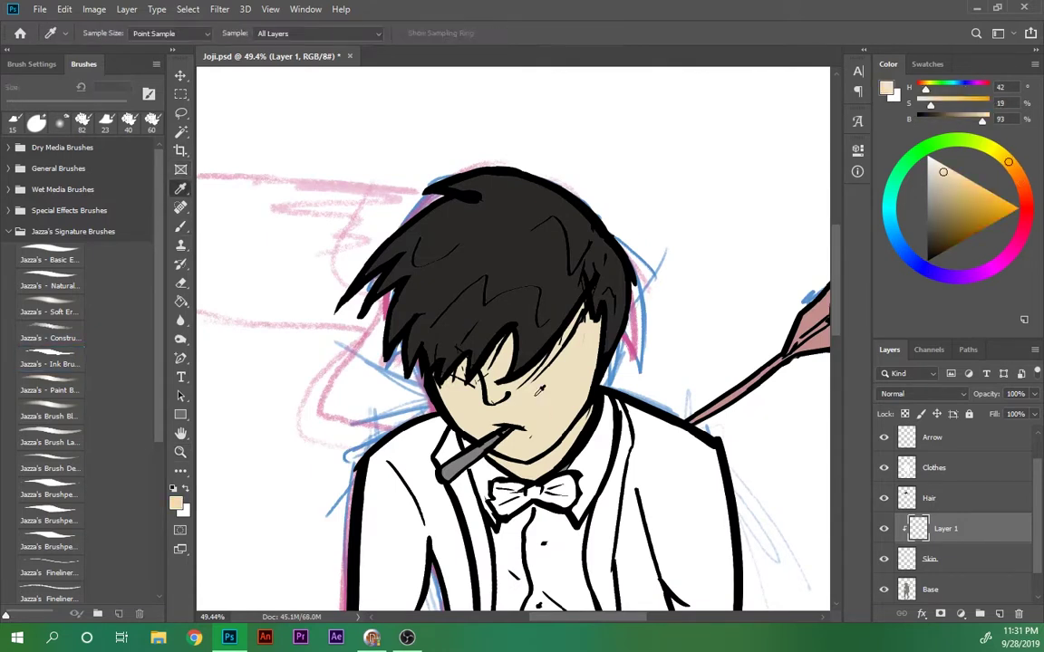
key("b")
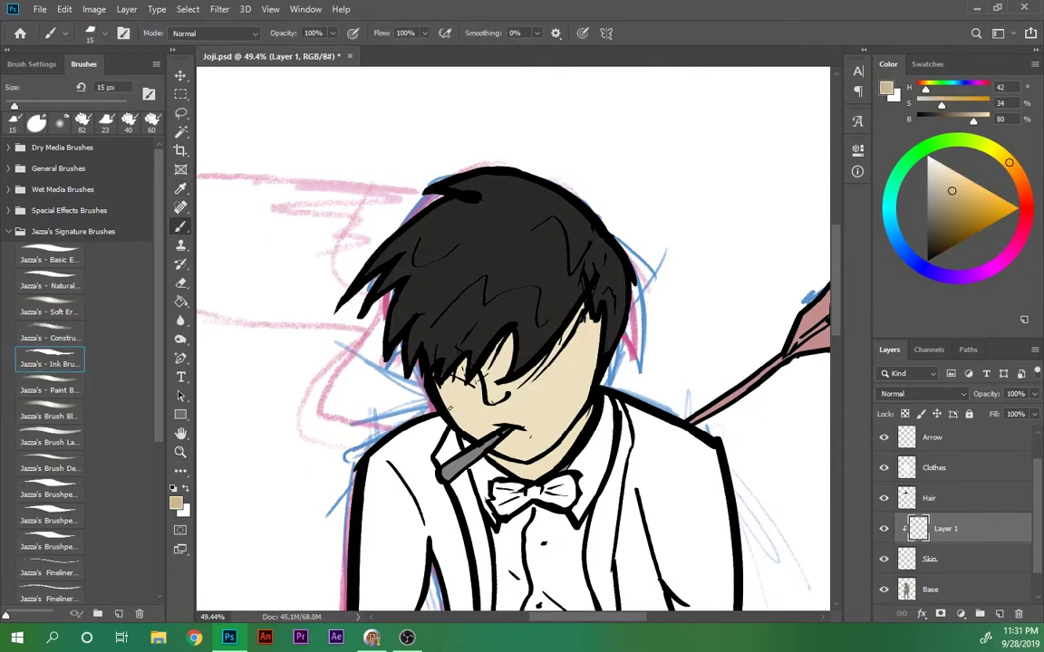
mouse_move(570, 363)
left_mouse_down()
mouse_move(507, 430)
mouse_move(497, 327)
left_mouse_up()
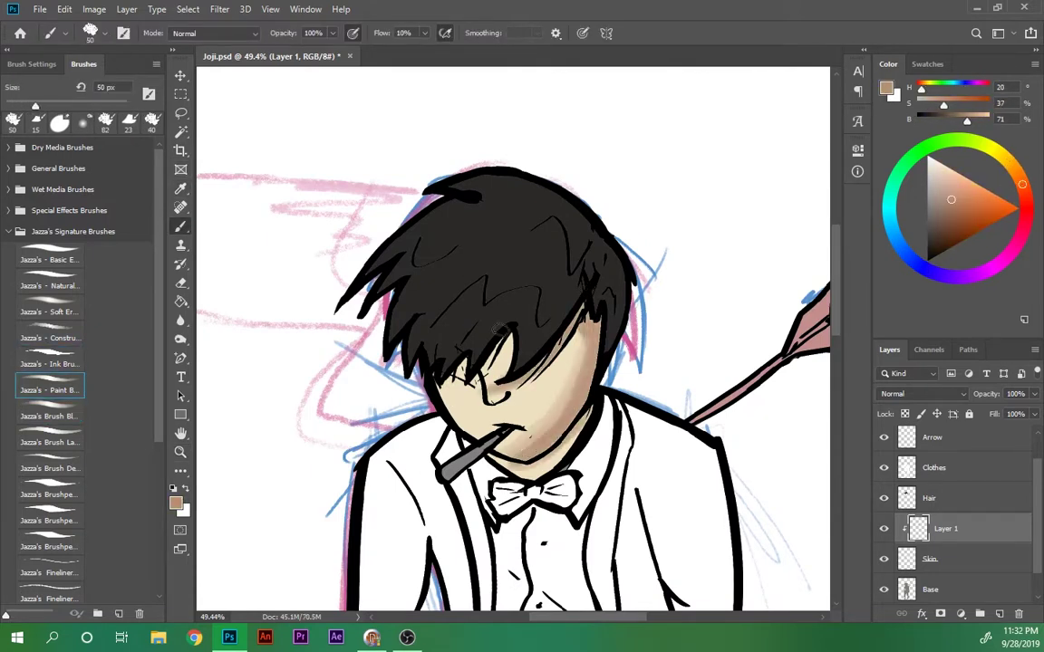
left_click_drag(431, 410, 587, 367)
left_click_drag(580, 321, 496, 372)
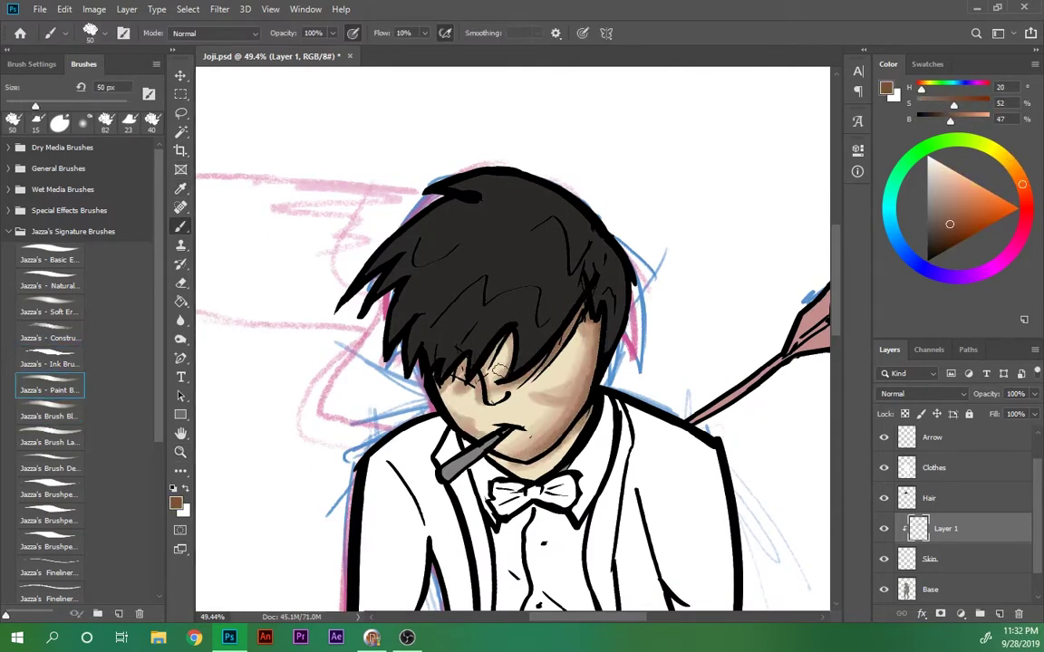
left_click_drag(524, 473, 507, 363)
- Blend the face shadows under the hair with a softer brush and sampled browns
left_click(49, 416)
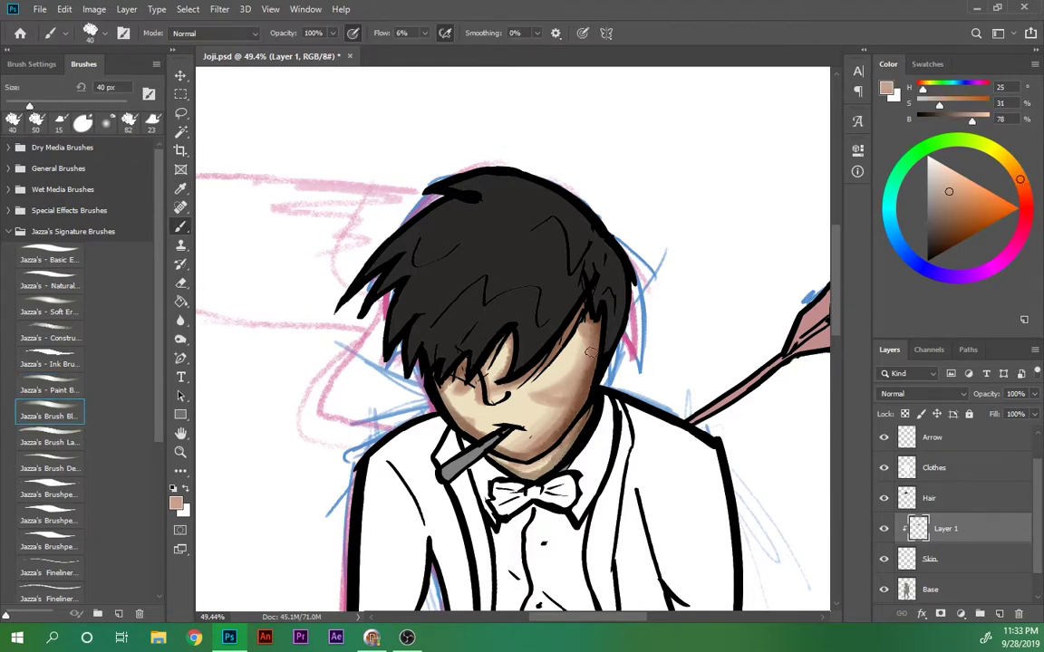
left_click(879, 185, "alt")
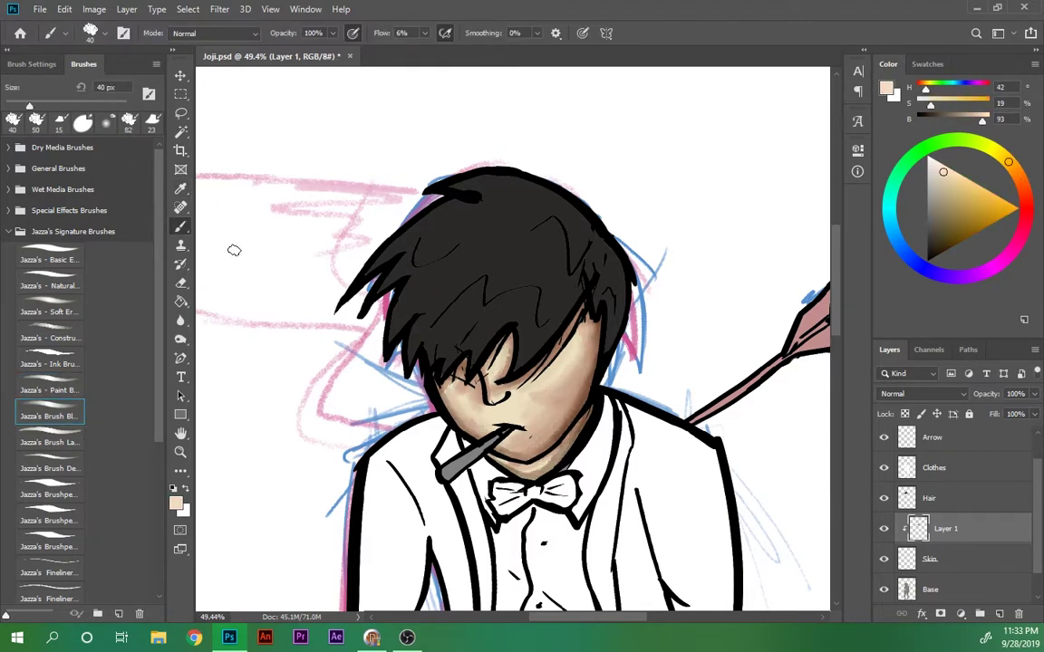
left_click(498, 363, "alt")
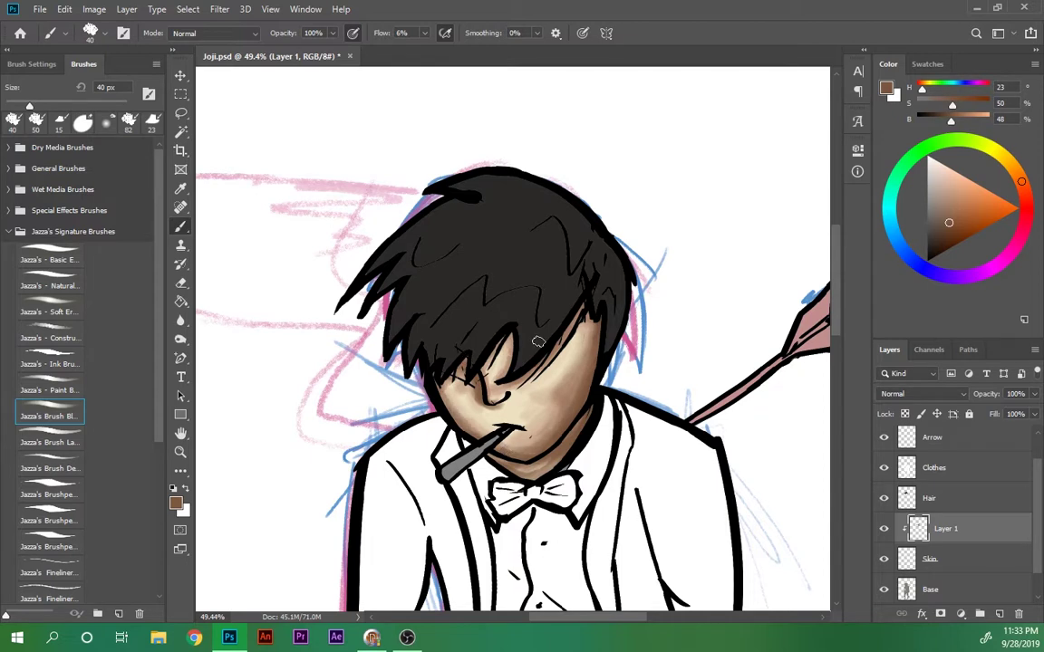
left_click_drag(538, 342, 518, 372)
mouse_move(531, 270)
left_mouse_down()
mouse_move(444, 355)
mouse_move(489, 363)
left_mouse_up()
- Deepen the face shadows with tan and dark browns, adding a dark accent at the lips
left_click(544, 371, "alt")
left_click(220, 202, "alt")
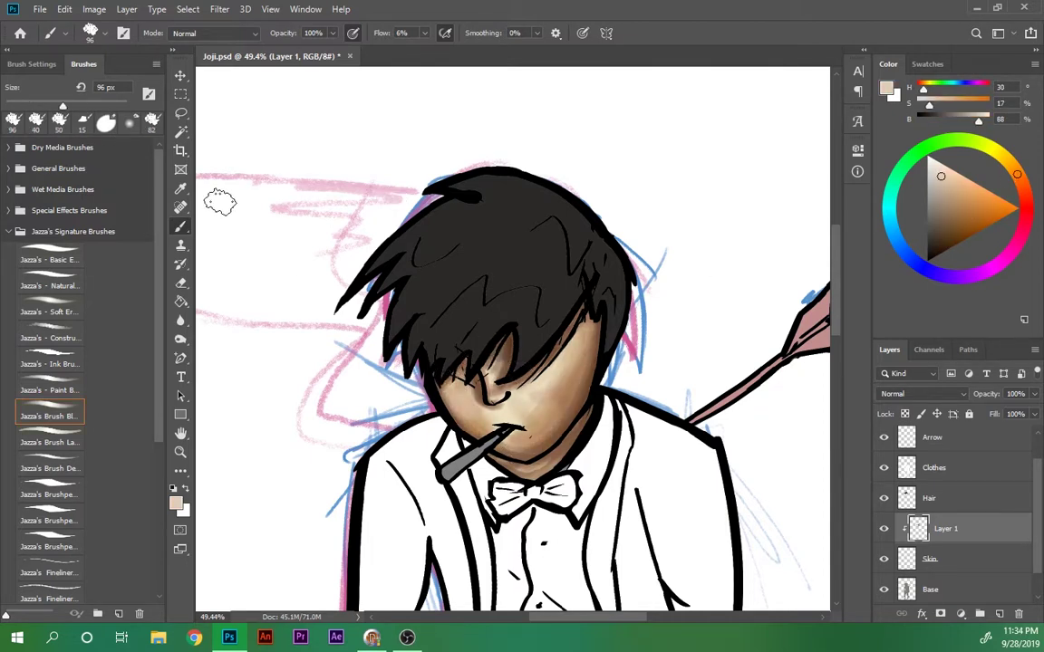
left_click(453, 362, "alt")
left_click_drag(438, 386, 475, 354)
left_click(497, 426, "alt")
left_click_drag(490, 426, 501, 427)
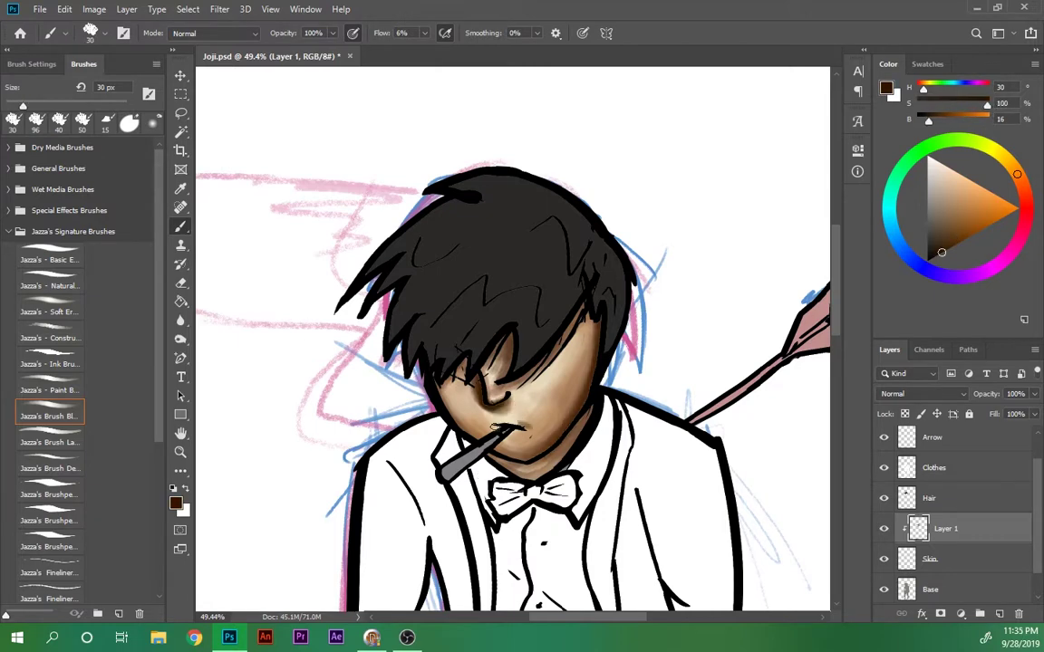
left_click_drag(444, 405, 535, 335)
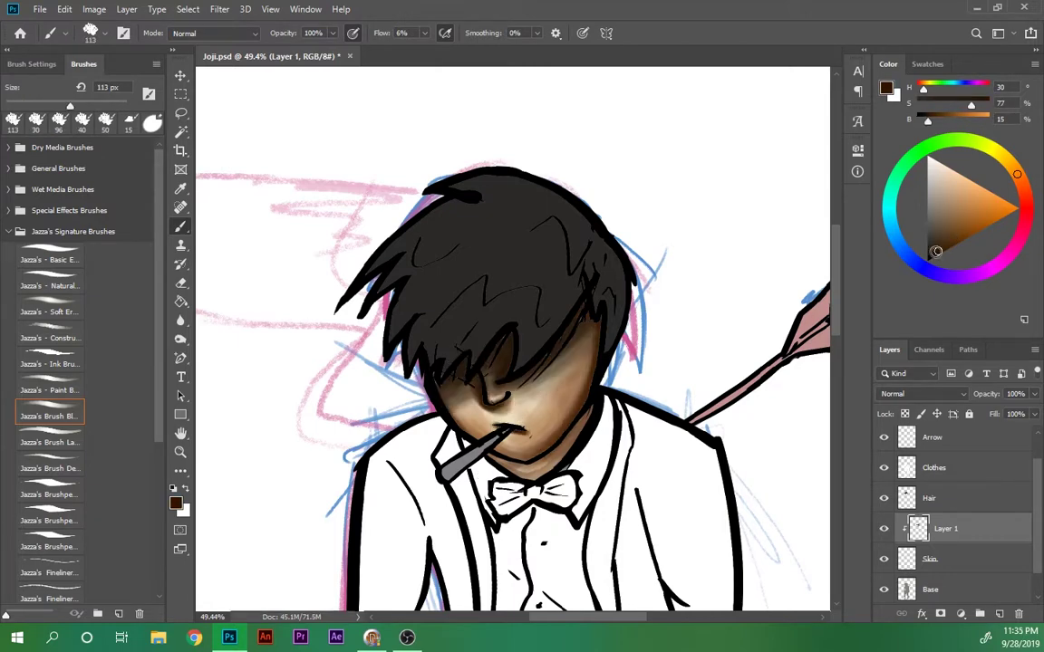
- Shade the hands with a skin tan, fit the whole figure, and save the document
scroll(385, 290, "down", 10)
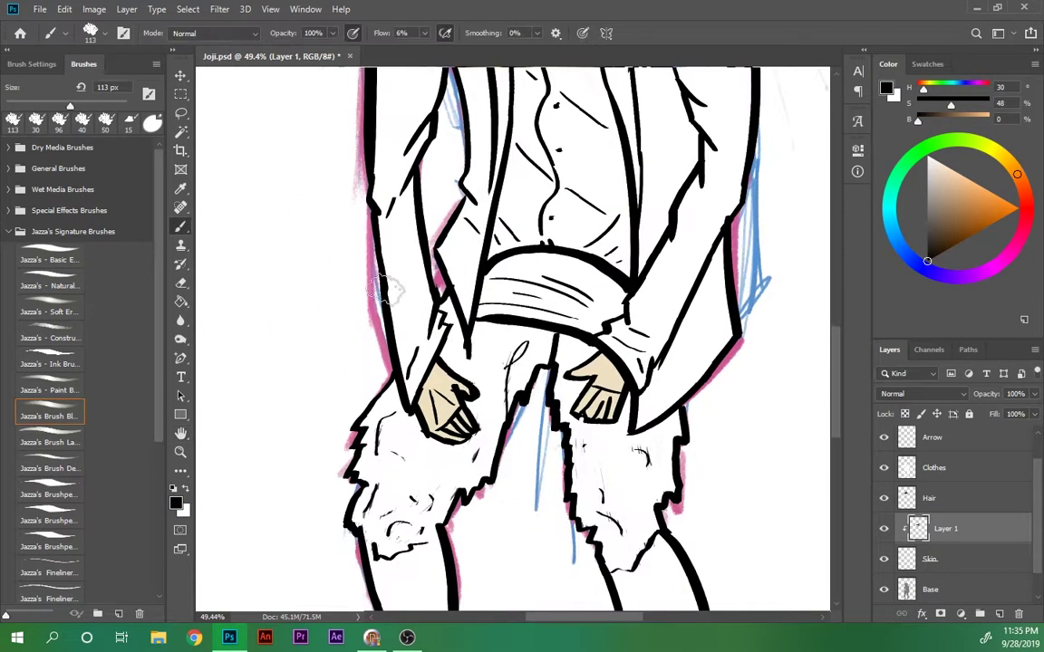
left_click_drag(396, 310, 446, 337)
left_click(462, 437, "alt")
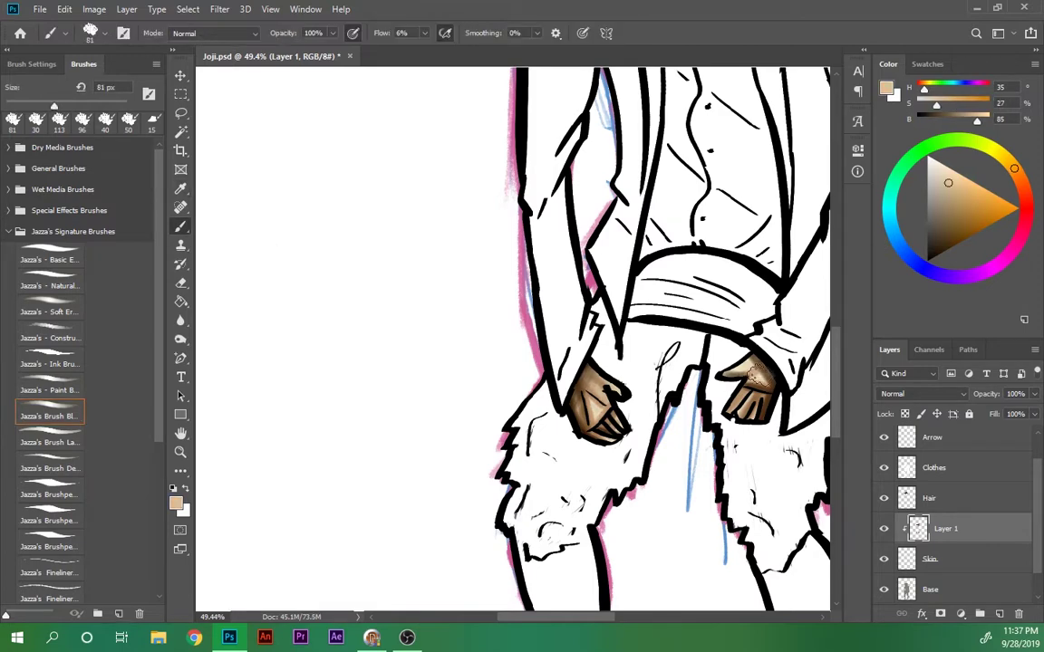
key("ctrl+0")
key("ctrl+s")
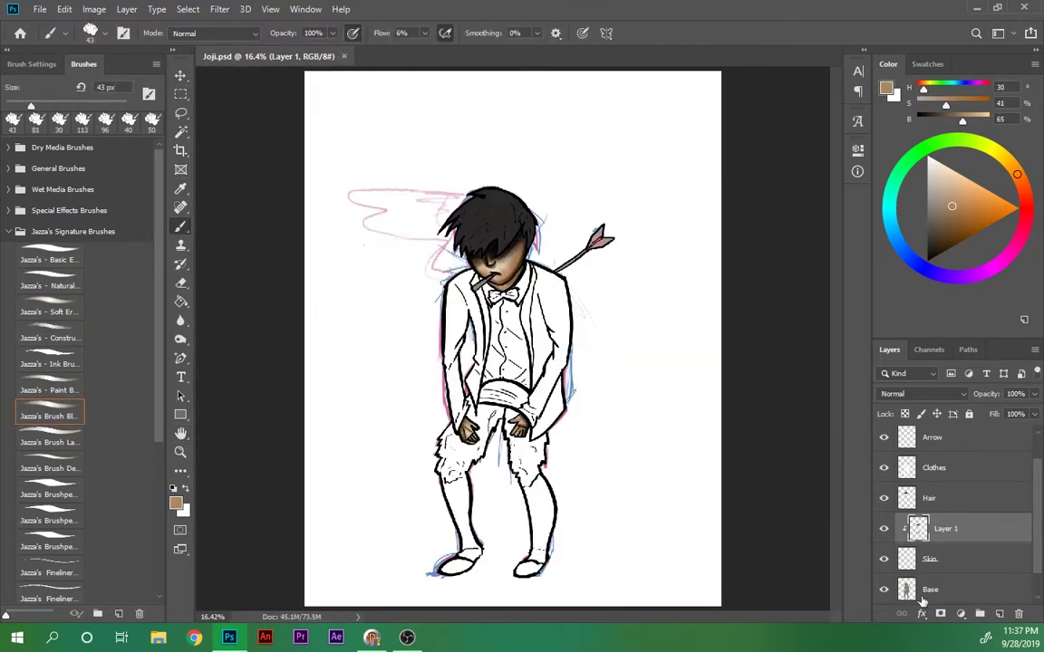
key("ctrl+alt+shift+n")
- Zoom in on the hair, add a clipped layer above it, and sample its dark colour
key("z")
left_click(469, 324)
key("i")
left_click(569, 381)
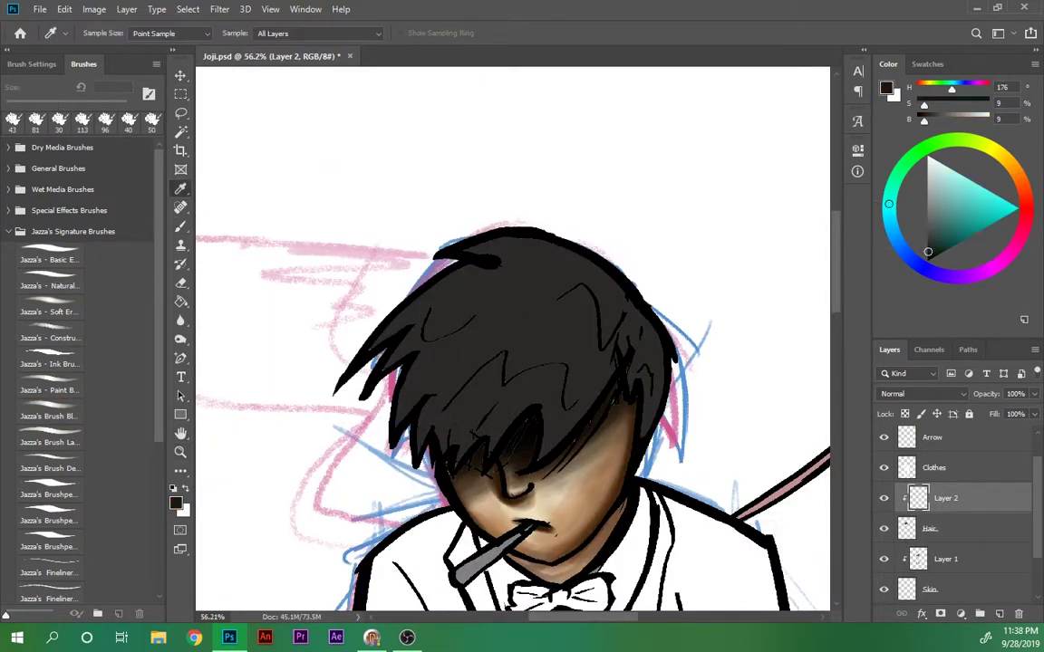
key("b")
- Darken the grey hair to near-black with soft brush strokes
left_click_drag(608, 352, 532, 393)
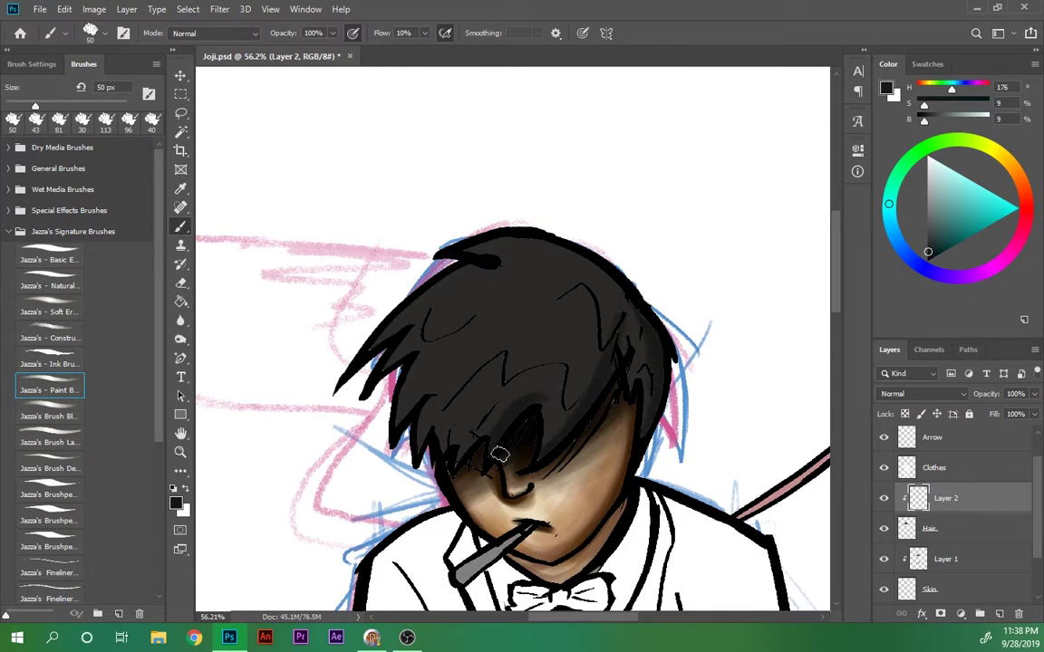
left_click_drag(458, 318, 390, 381)
left_click_drag(435, 227, 538, 421)
left_click_drag(517, 290, 426, 362)
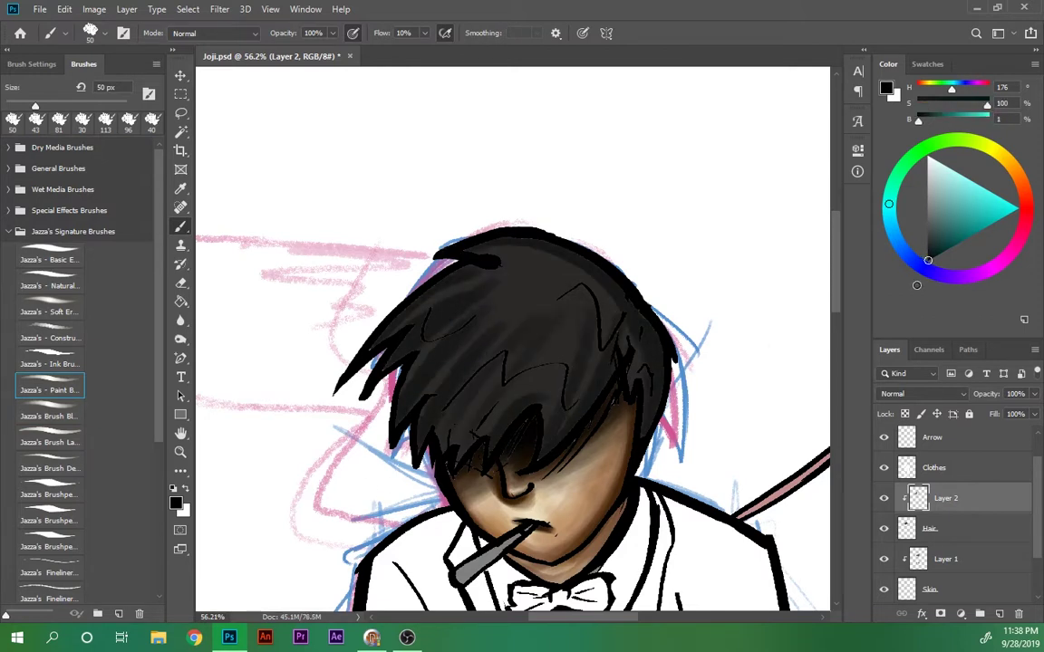
mouse_move(580, 281)
left_mouse_down()
mouse_move(474, 472)
mouse_move(380, 289)
mouse_move(543, 235)
left_mouse_up()
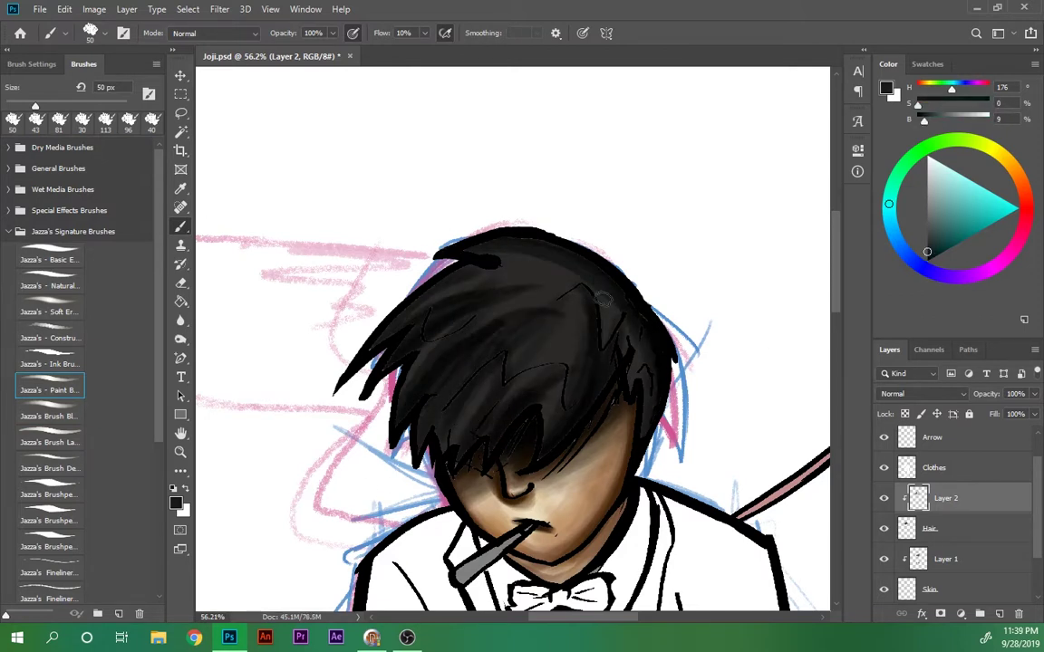
left_click_drag(541, 431, 465, 264)
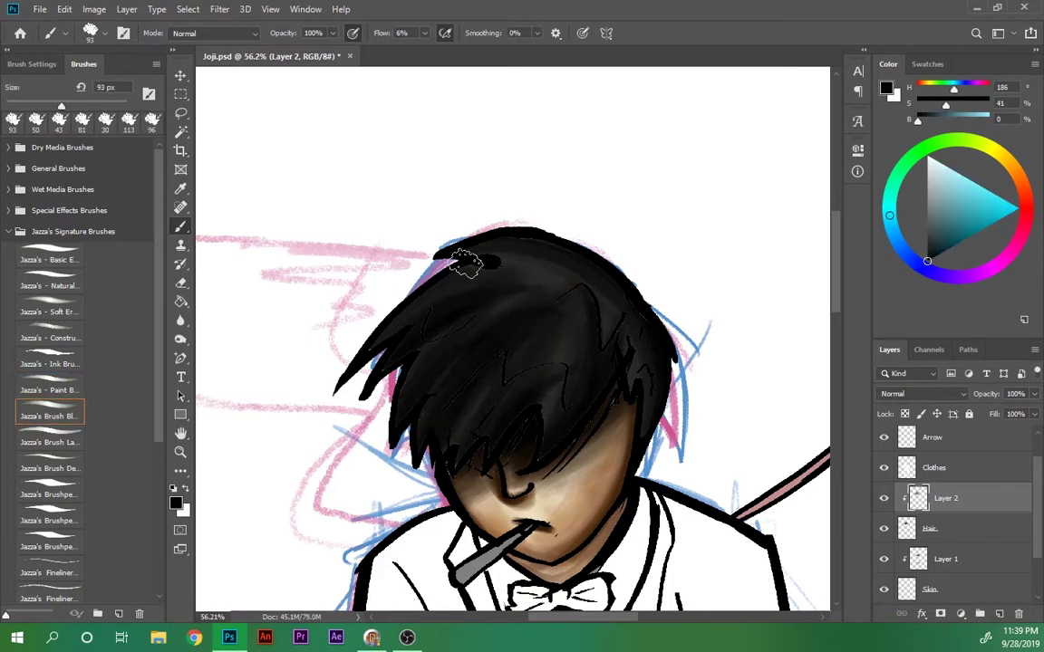
left_click_drag(570, 258, 479, 263)
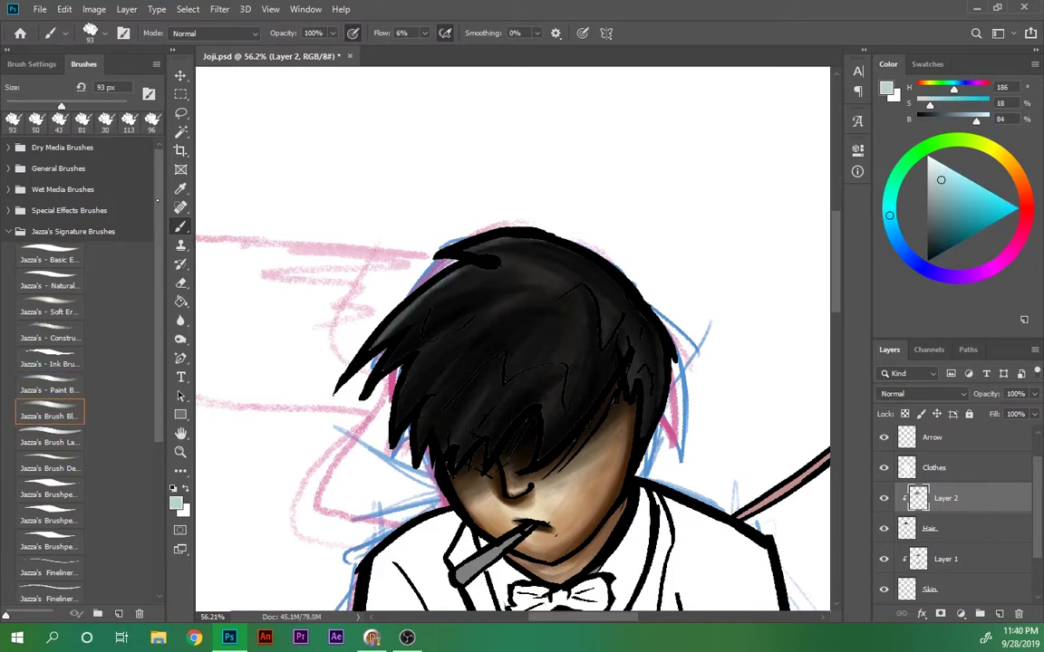
- Paint a soft light grey sheen across the top of the hair with a larger brush
key("bracketright")
key("bracketright")
key("bracketright")
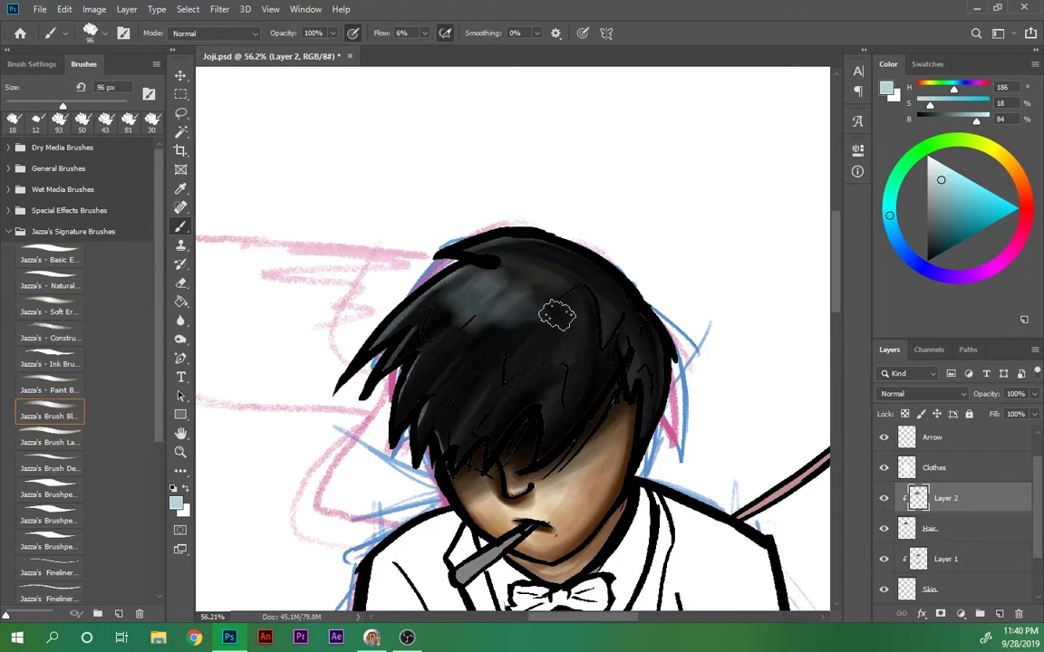
mouse_move(577, 396)
left_mouse_down()
mouse_move(508, 298)
mouse_move(545, 350)
mouse_move(601, 377)
left_mouse_up()
key("bracketright")
key("bracketright")
key("bracketright")
key("bracketright")
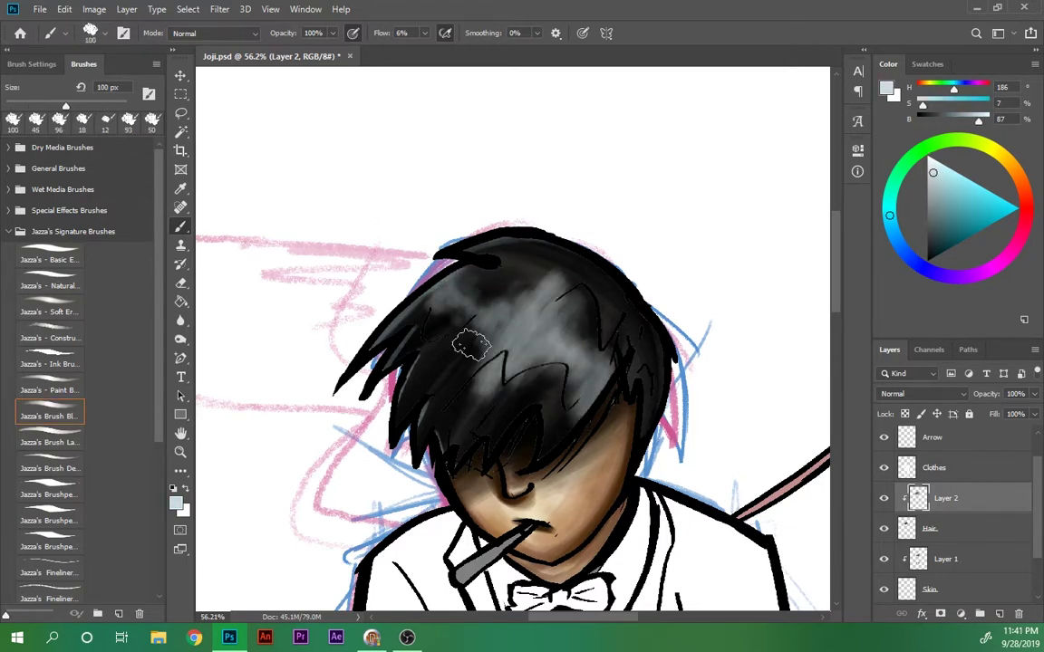
key("ctrl+z")
key("ctrl+z")
key("ctrl+z")
left_click_drag(533, 315, 513, 358)
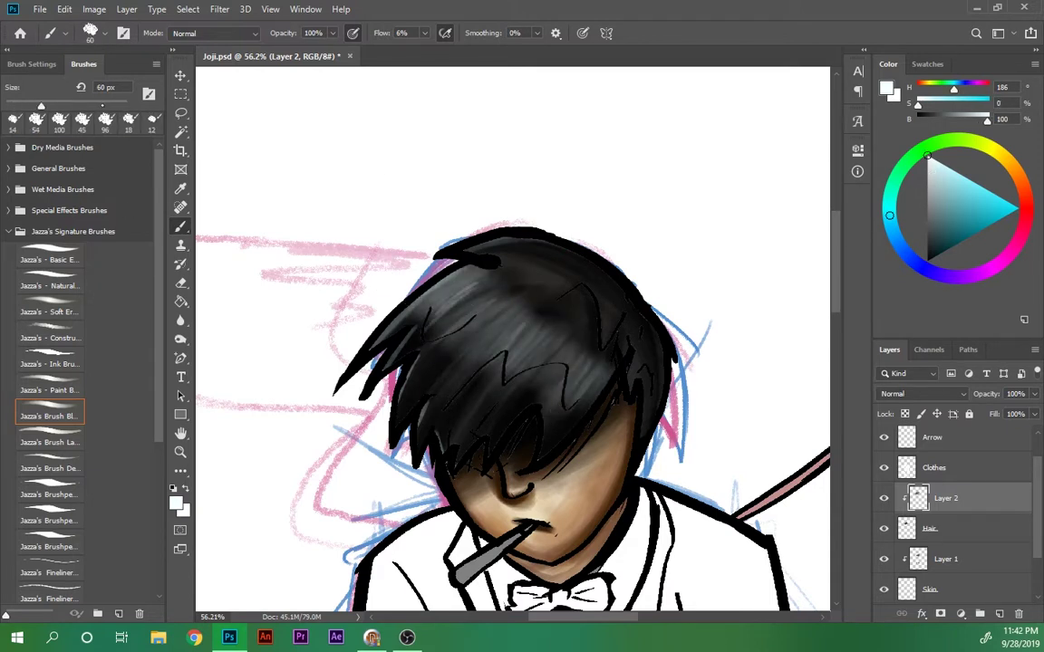
left_click(430, 298, "alt")
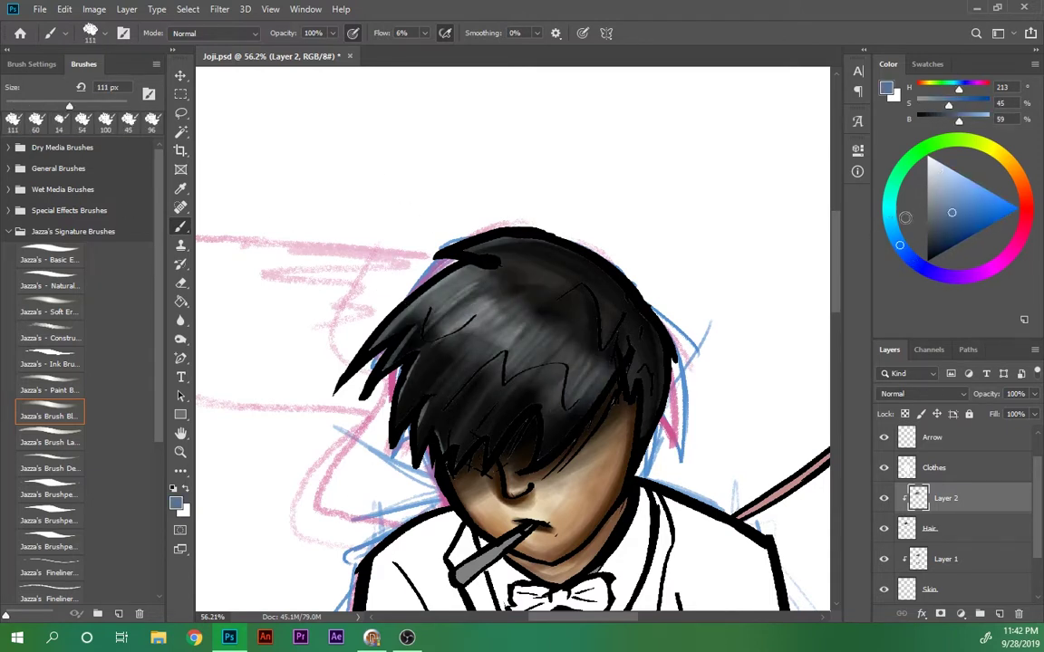
left_click_drag(435, 299, 507, 299)
- Add a thin white Ink Brush highlight along the hair top and fit the figure on screen
left_click(50, 364)
left_click(559, 137, "alt")
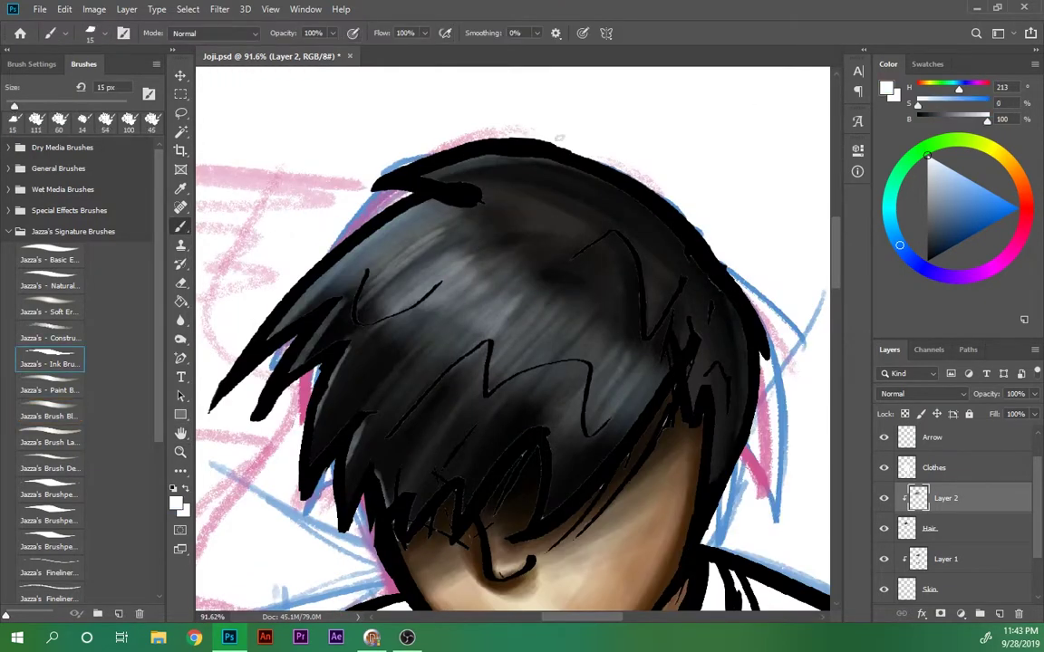
left_click_drag(444, 174, 612, 203)
key("ctrl+0")
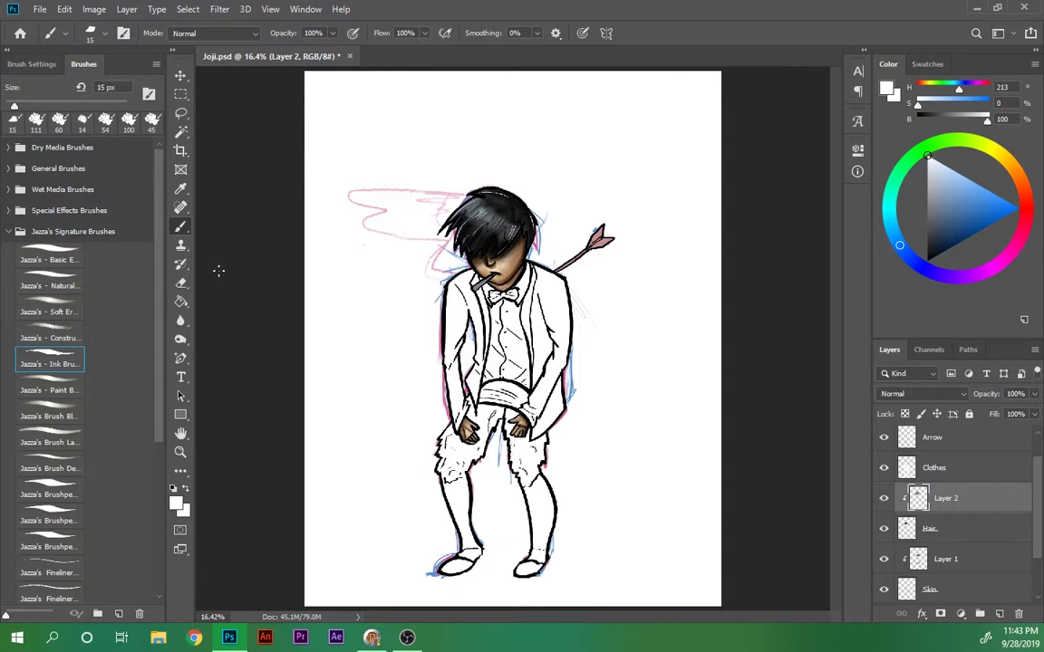
- Add a clipped layer above Clothes and paint the bow tie near-black
key("h")
key("ctrl+shift+alt+n")
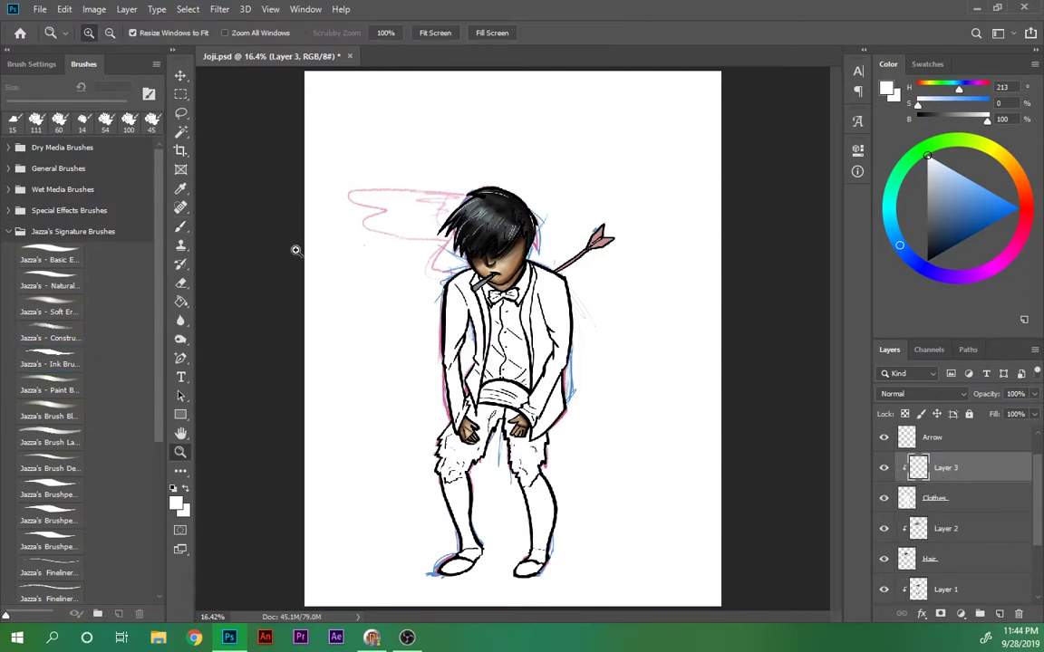
left_click_drag(507, 297, 759, 334)
mouse_move(376, 272)
left_mouse_down()
mouse_move(412, 317)
mouse_move(498, 272)
mouse_move(580, 267)
left_mouse_up()
mouse_move(457, 271)
left_mouse_down()
mouse_move(582, 295)
mouse_move(432, 291)
mouse_move(555, 289)
mouse_move(640, 322)
mouse_move(417, 268)
left_mouse_up()
left_click_drag(453, 317, 363, 272)
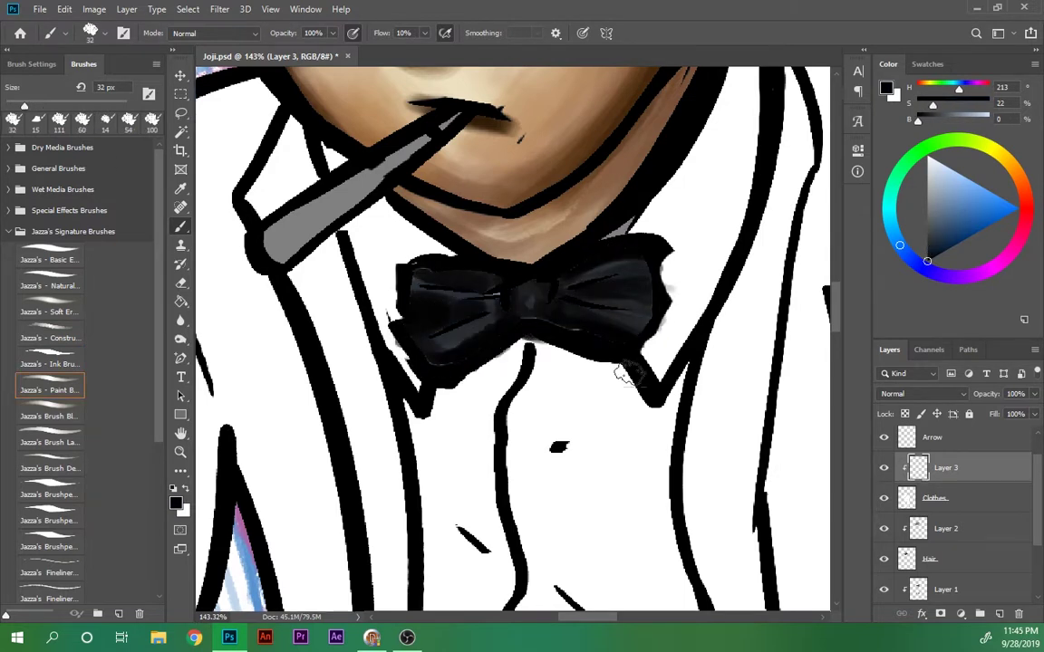
left_click(49, 416)
mouse_move(508, 263)
left_mouse_down()
mouse_move(616, 326)
mouse_move(544, 276)
left_mouse_up()
key("[")
key("[")
key("[")
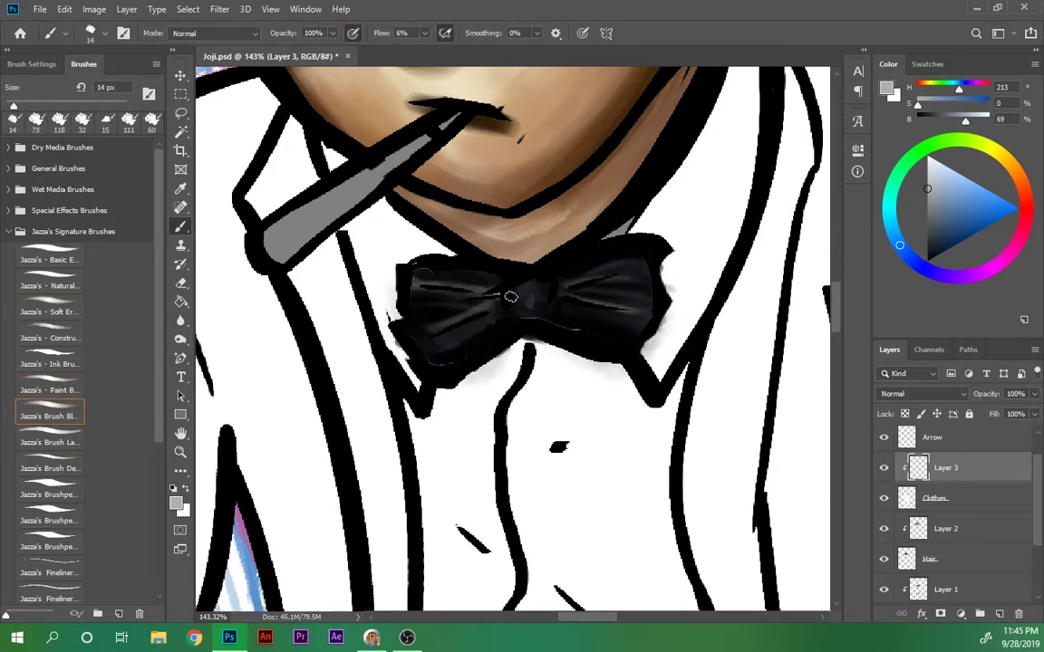
left_click(513, 281, "alt")
key("ctrl+0")
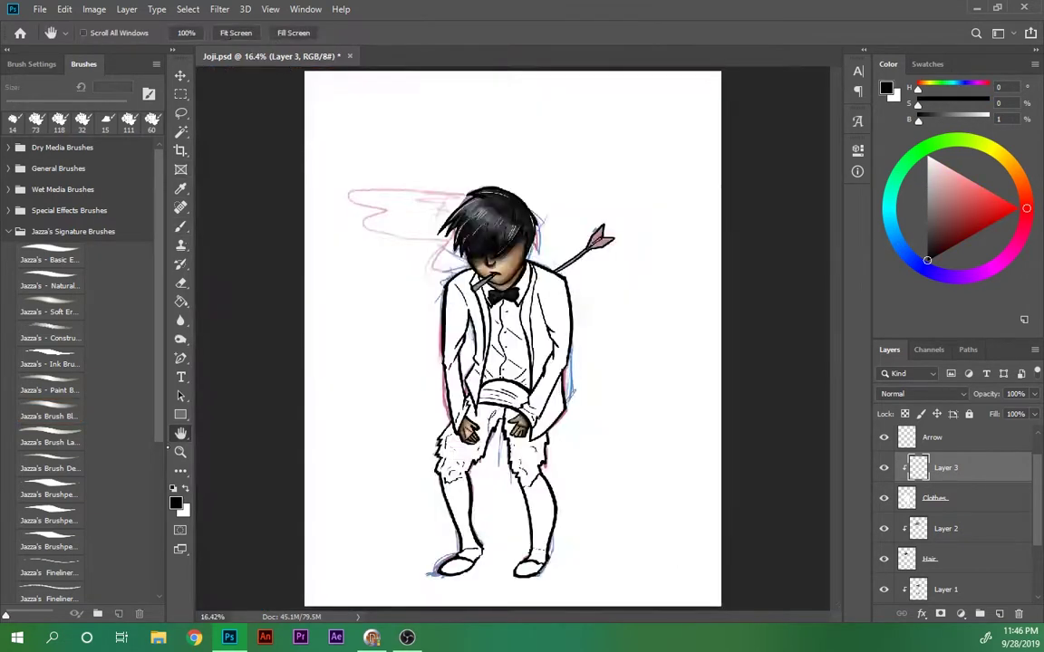
- Shade the jacket sides, lapels, centre and collar with grey strokes
key("h")
key("ctrl+0")
scroll(505, 295, "up", 3)
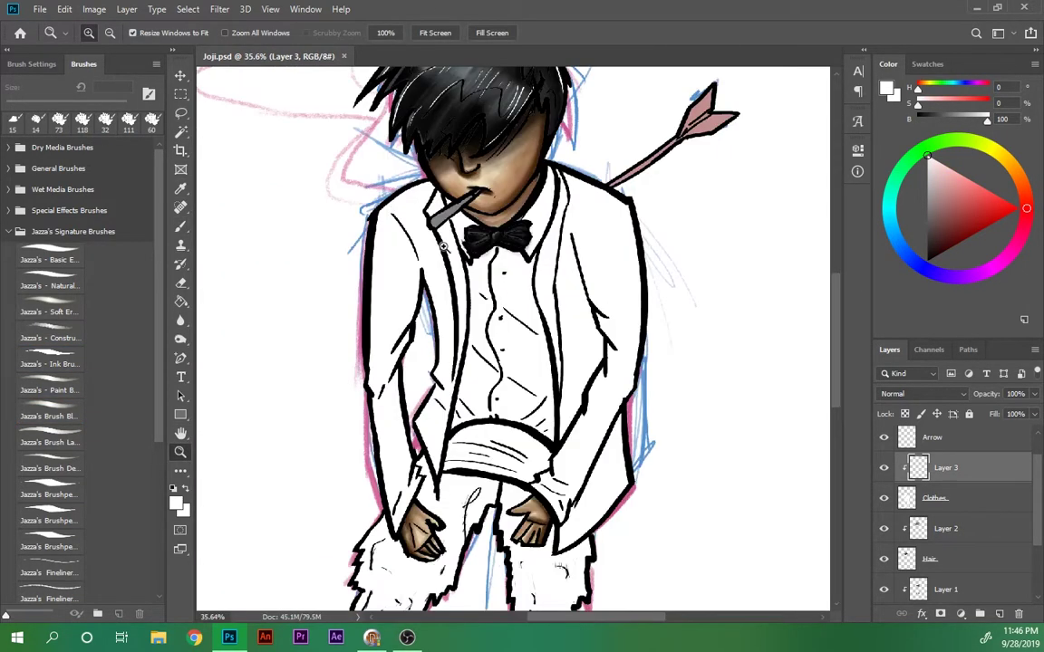
key("b")
mouse_move(553, 181)
left_mouse_down()
mouse_move(557, 498)
mouse_move(511, 176)
left_mouse_up()
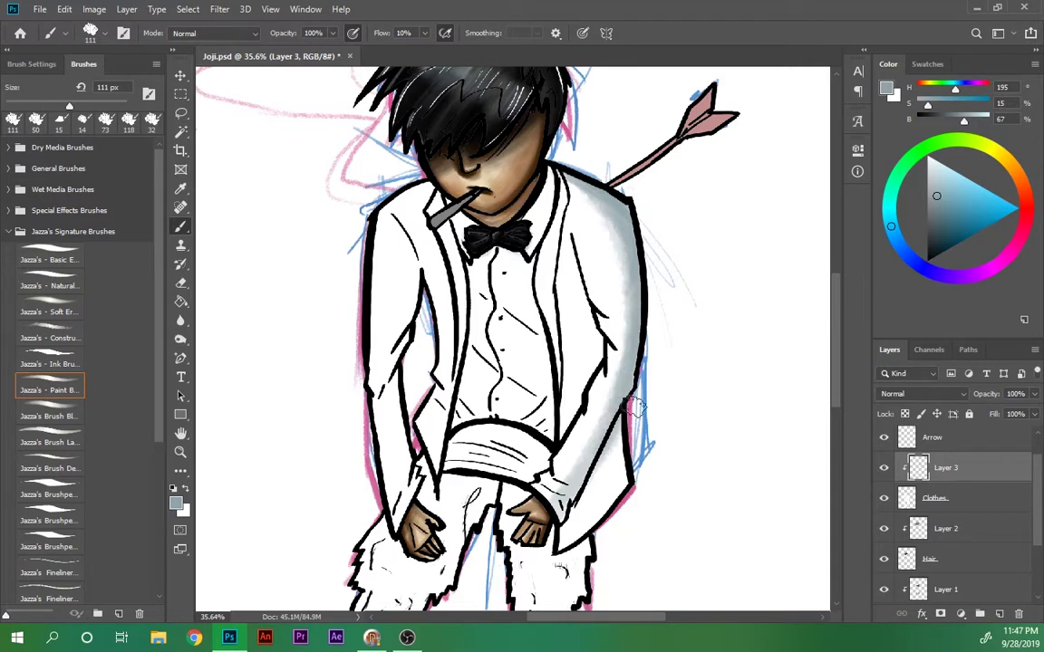
left_click_drag(544, 381, 503, 498)
left_click_drag(358, 181, 362, 453)
left_click_drag(385, 240, 390, 381)
left_click_drag(507, 159, 511, 326)
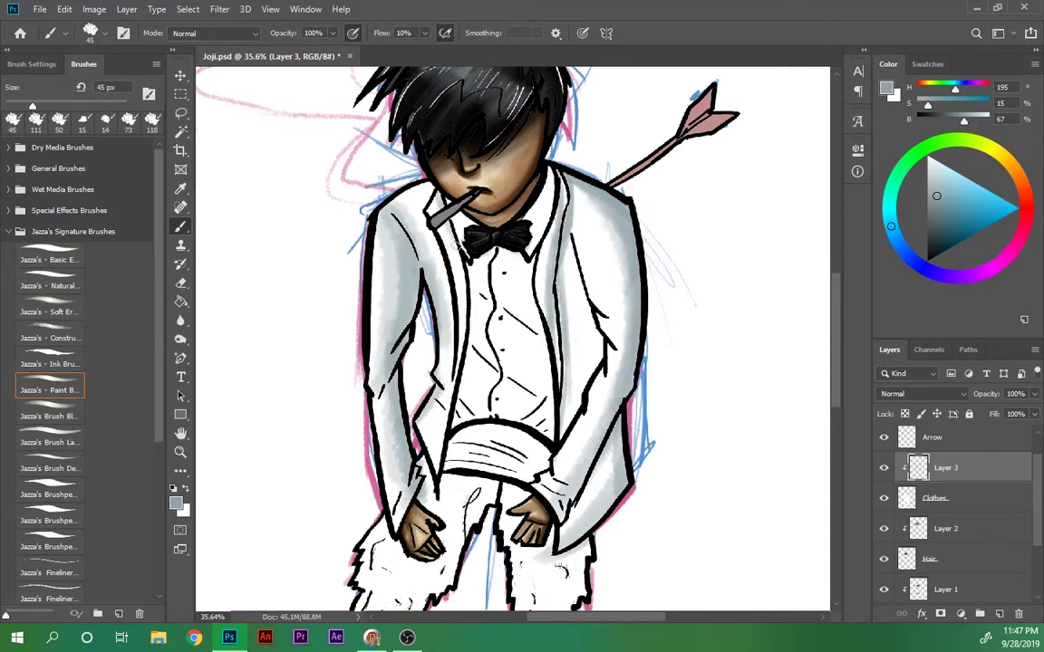
left_click_drag(408, 204, 412, 349)
left_click_drag(480, 154, 478, 231)
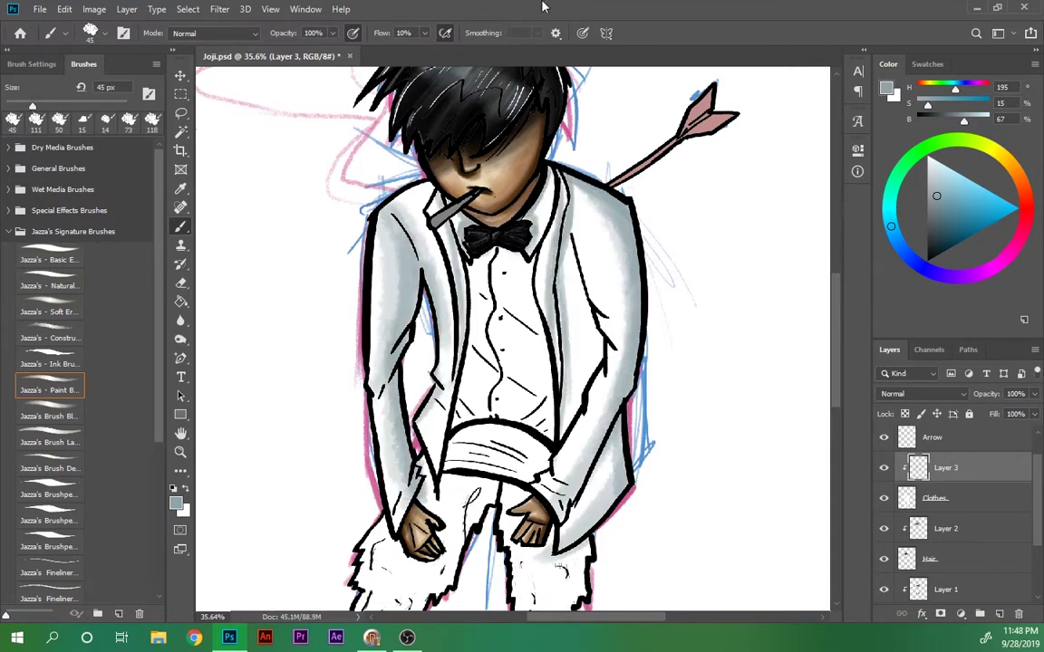
- Add more grey shading down the shirt and lapels, then soften it with light grey
mouse_move(557, 186)
left_mouse_down()
mouse_move(566, 439)
mouse_move(508, 493)
left_mouse_up()
left_click_drag(363, 190, 367, 290)
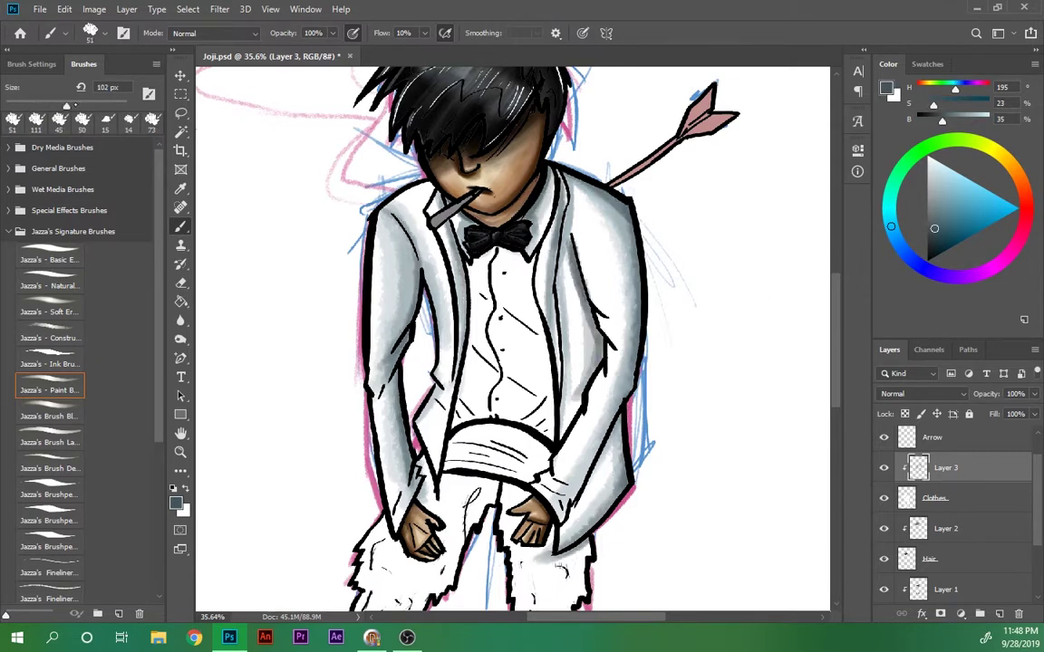
left_click_drag(480, 247, 481, 382)
mouse_move(422, 369)
left_mouse_down()
mouse_move(422, 248)
mouse_move(424, 385)
left_mouse_up()
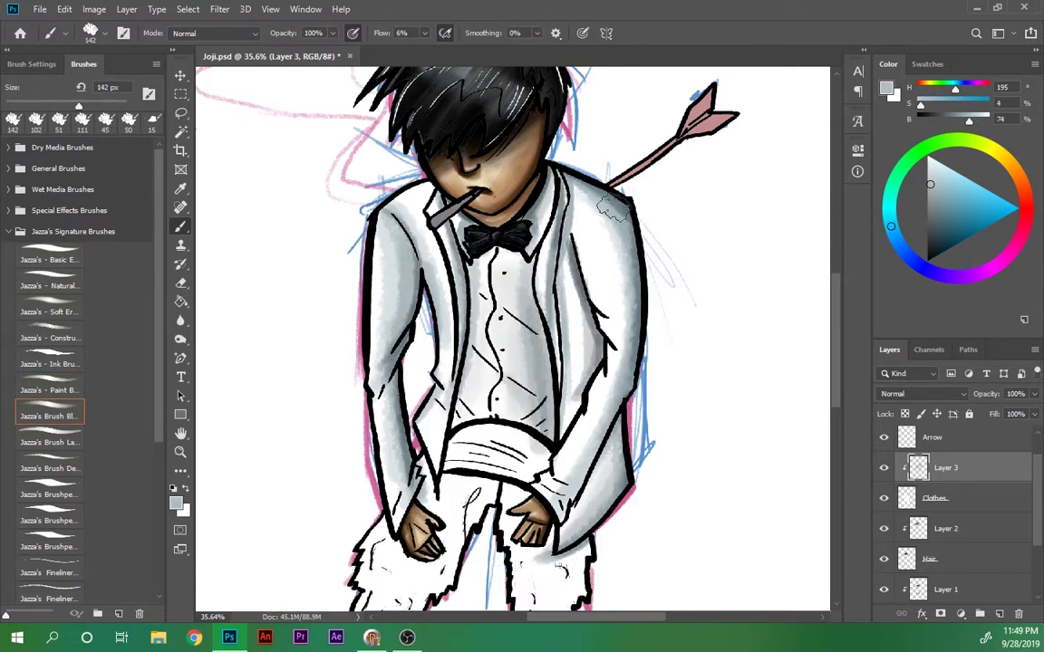
left_click(543, 236, "alt")
left_click_drag(553, 163, 562, 435)
left_click_drag(353, 199, 399, 340)
left_click_drag(357, 262, 362, 421)
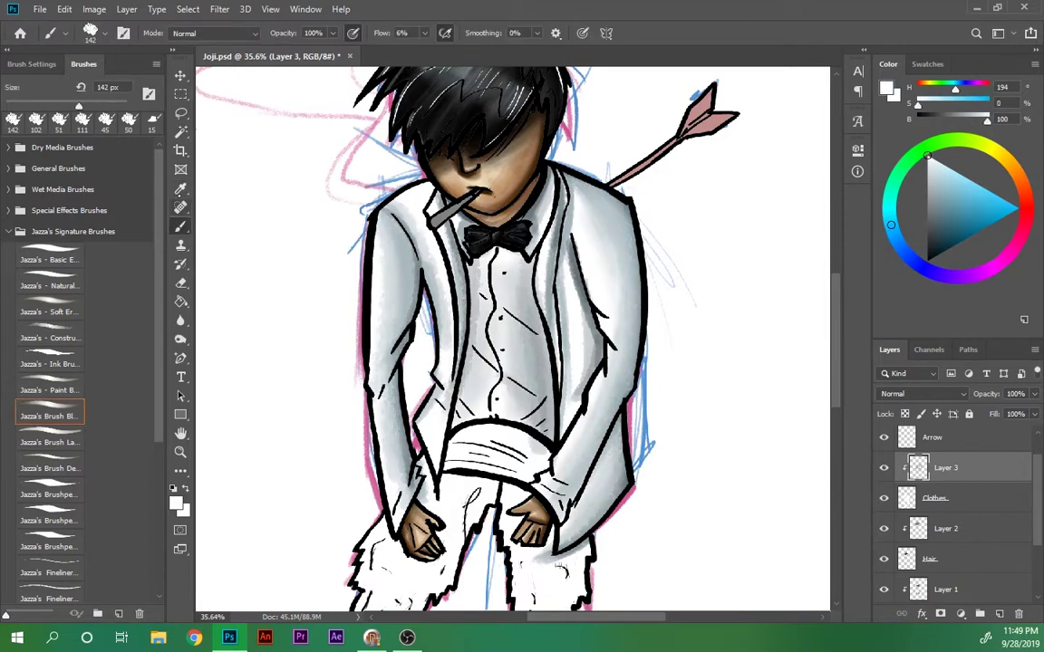
- Add near-black accents near the right hand, the left jacket arm and the shirt front
key("bracketleft")
key("bracketleft")
key("bracketleft")
left_click(553, 435, "alt")
mouse_move(543, 344)
left_mouse_down()
mouse_move(557, 453)
mouse_move(621, 186)
left_mouse_up()
left_click_drag(410, 456, 357, 304)
mouse_move(484, 236)
left_mouse_down()
mouse_move(539, 377)
mouse_move(473, 315)
left_mouse_up()
- Shrink the brush to 90 px, set white paint, and zoom in on the hands and sash area
key("x")
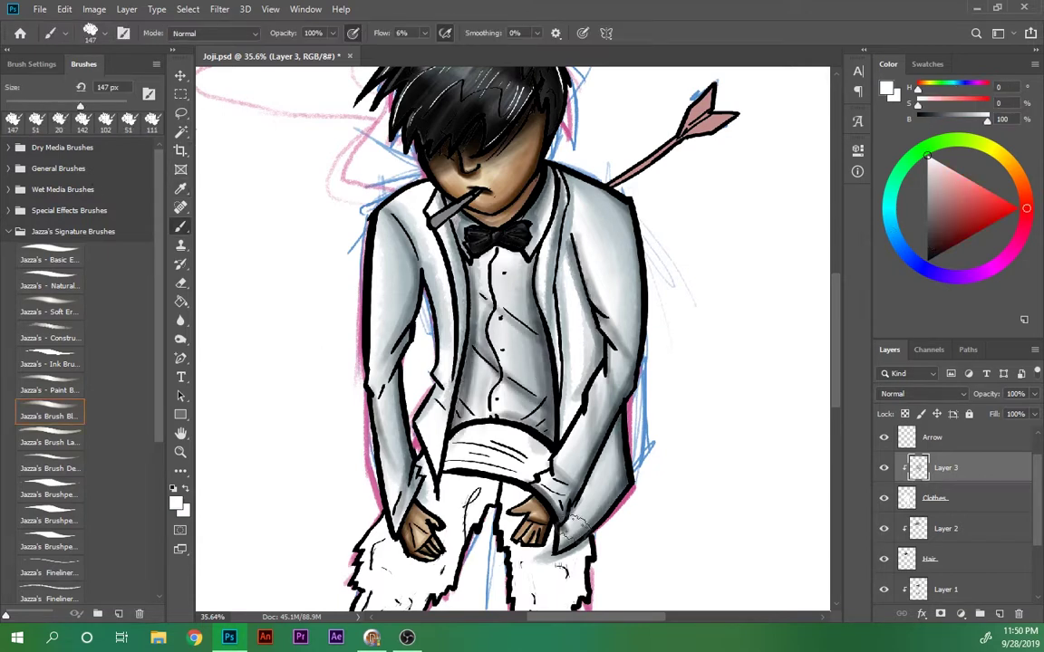
key("bracketleft")
key("bracketleft")
key("bracketleft")
left_click(426, 299, "alt")
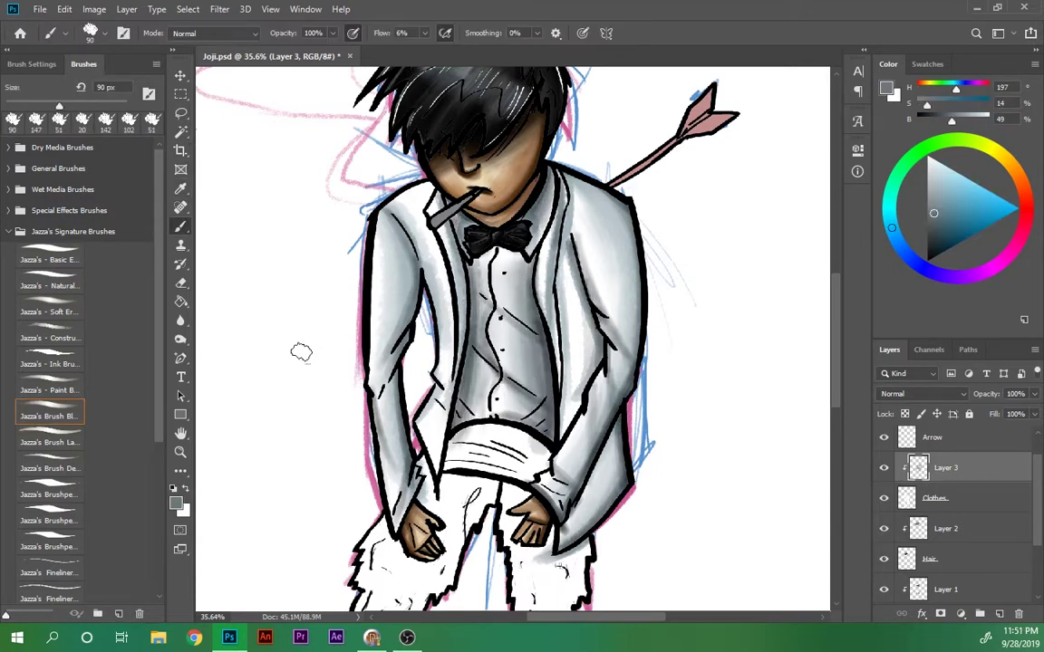
left_click(281, 220, "alt")
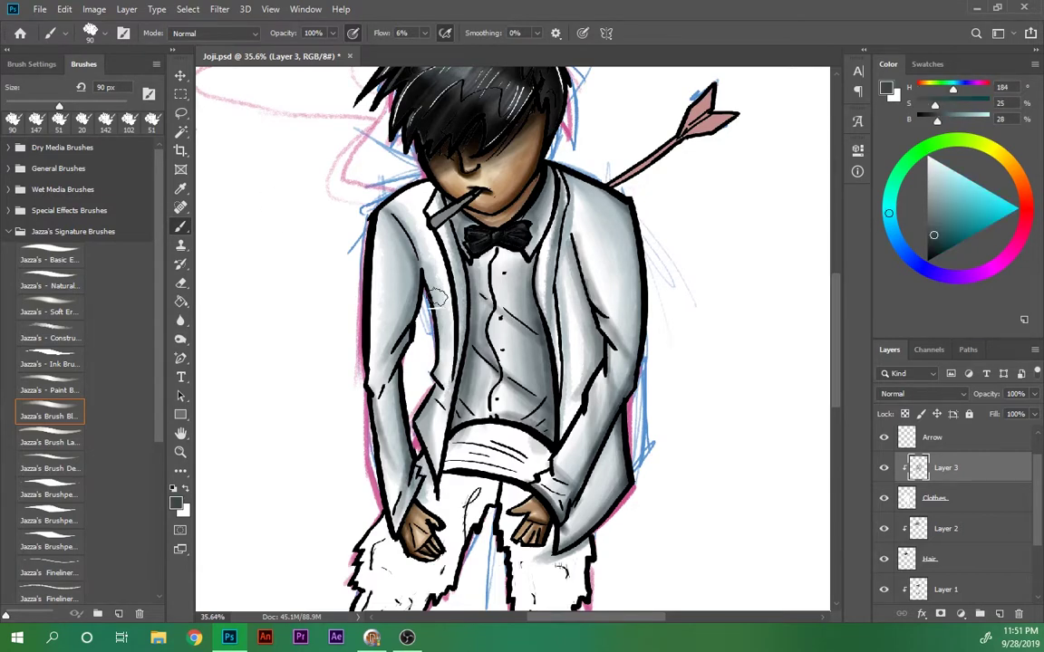
key("z")
left_click(450, 370)
- Set the layer to 60% opacity, paint the sash black with dark teal shading, then deselect
scroll(449, 369, "down", 5)
key("6")
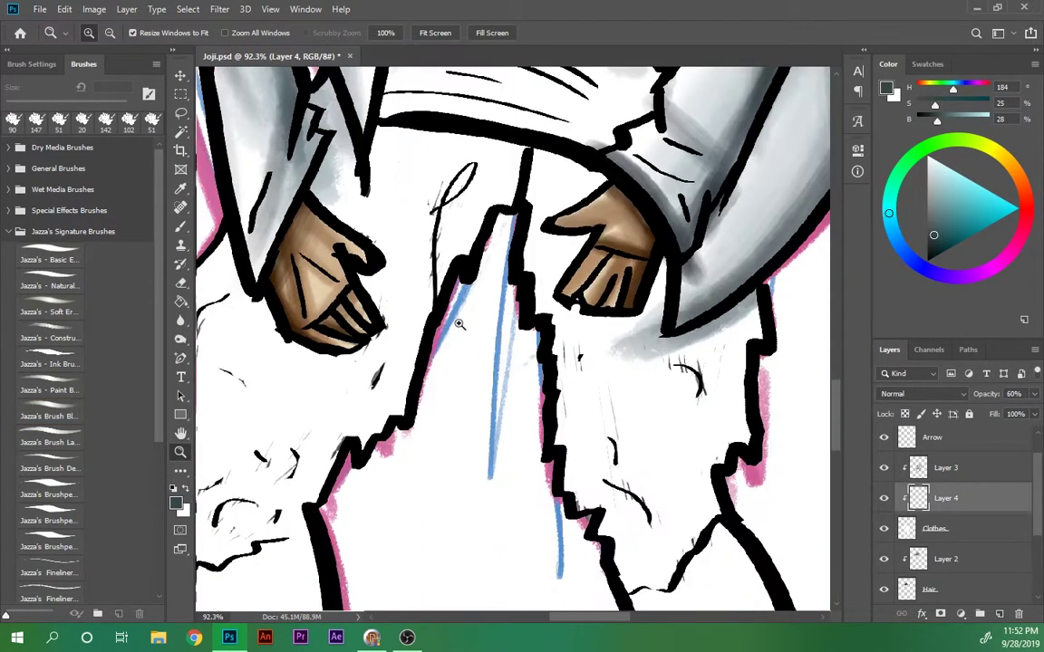
key("b")
scroll(435, 272, "up", 5)
left_click(433, 270, "alt")
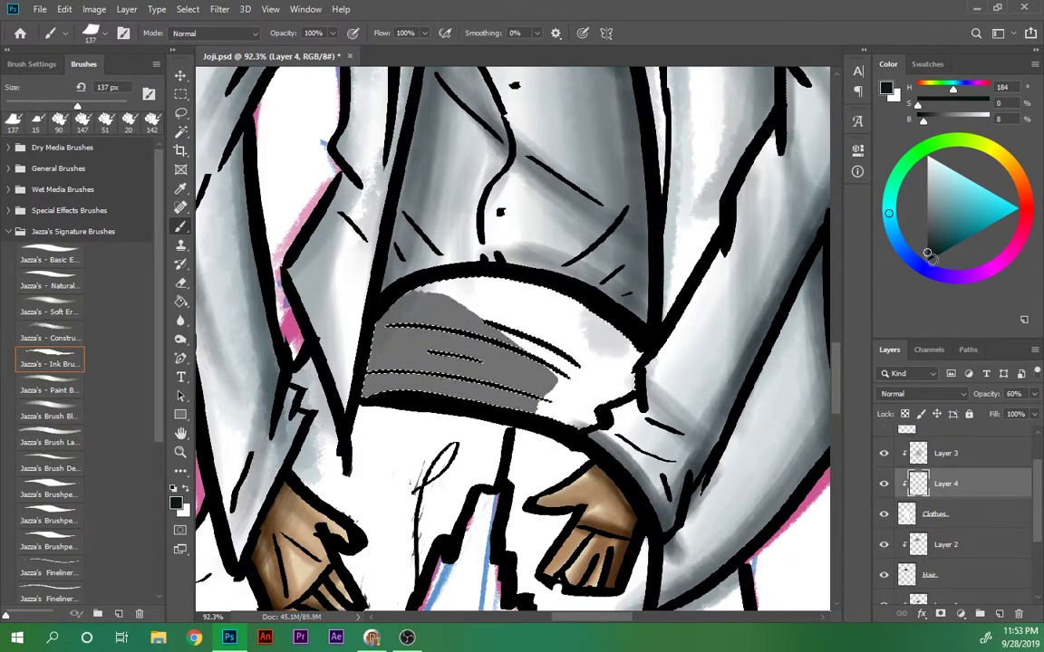
left_click_drag(389, 299, 625, 381)
right_click(938, 483)
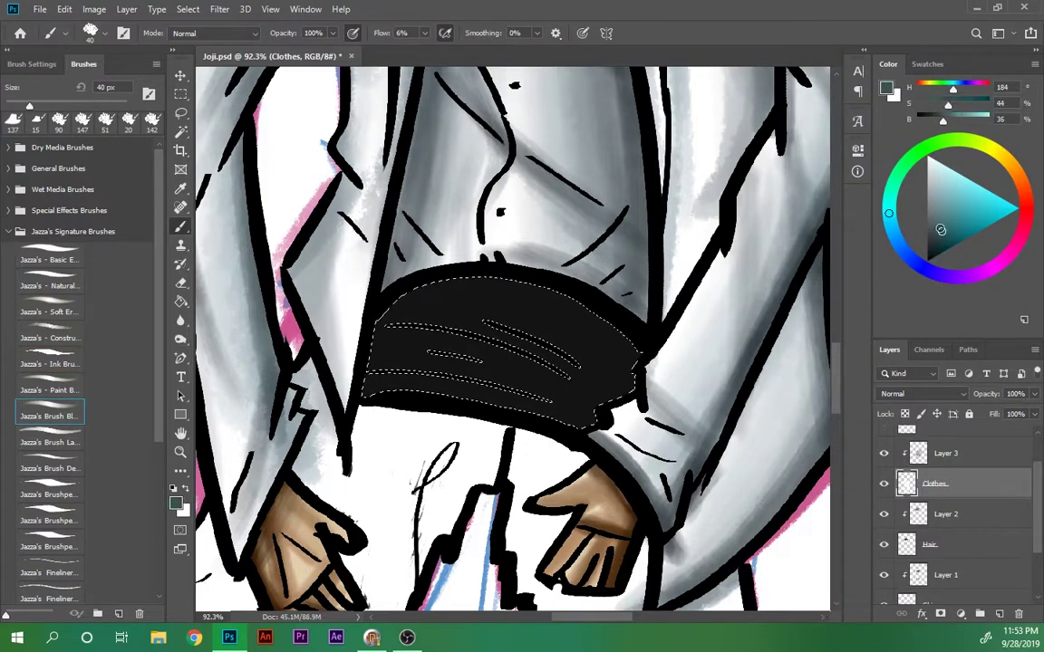
left_click_drag(407, 299, 580, 362)
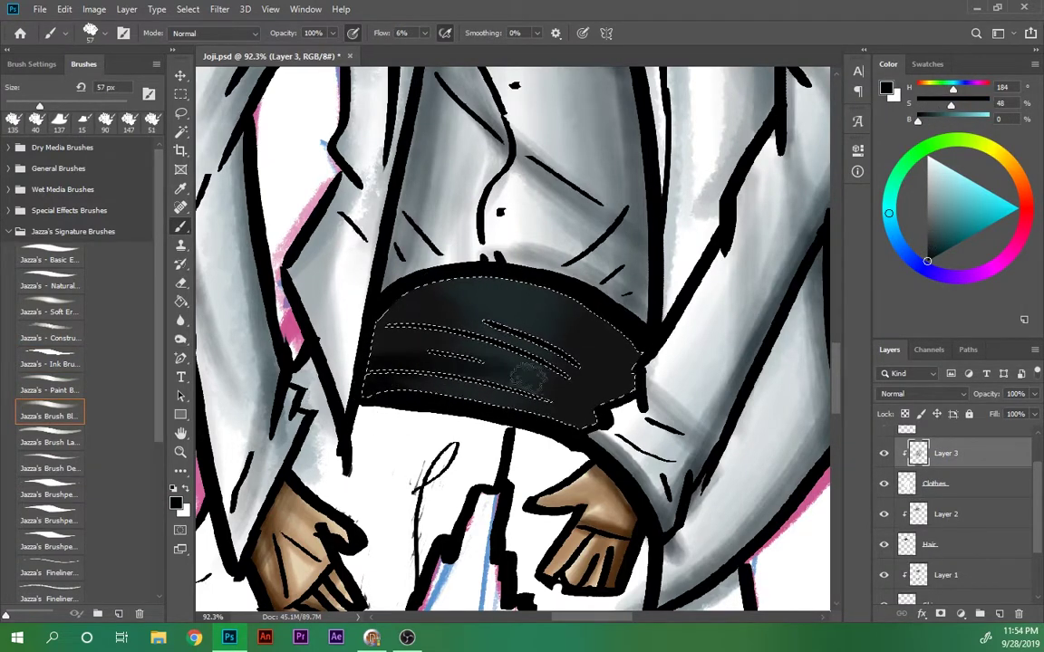
left_click_drag(473, 319, 417, 340)
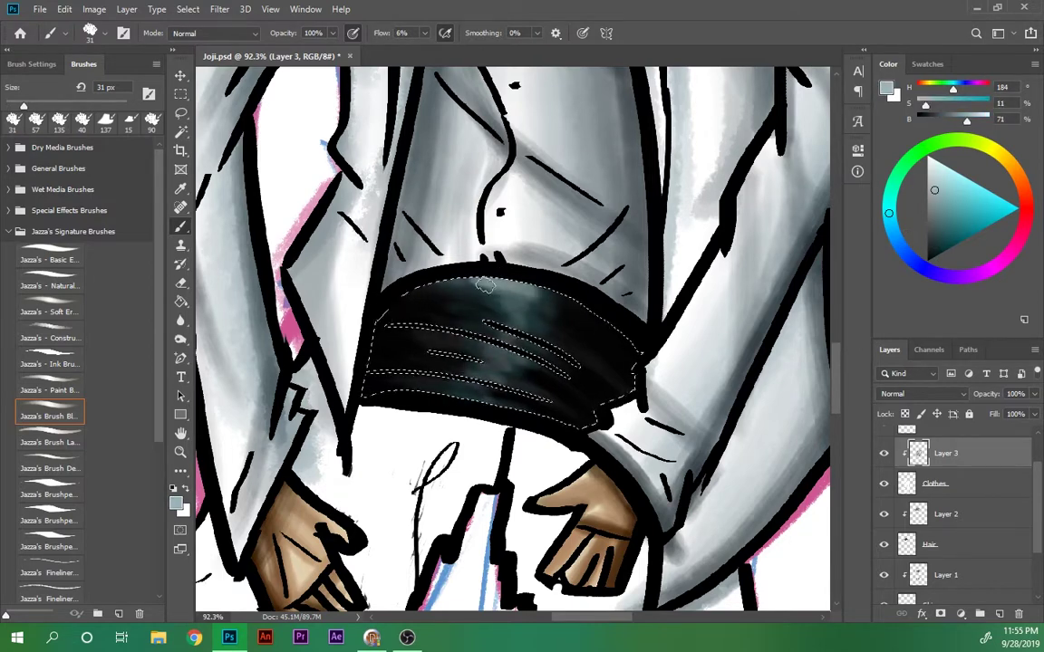
key("ctrl+d")
key("ctrl+0")
scroll(978, 535, "up", 2)
- Zoom in on the legs and try orange paint on Layer 4, undoing the misplaced stroke
left_click(945, 508)
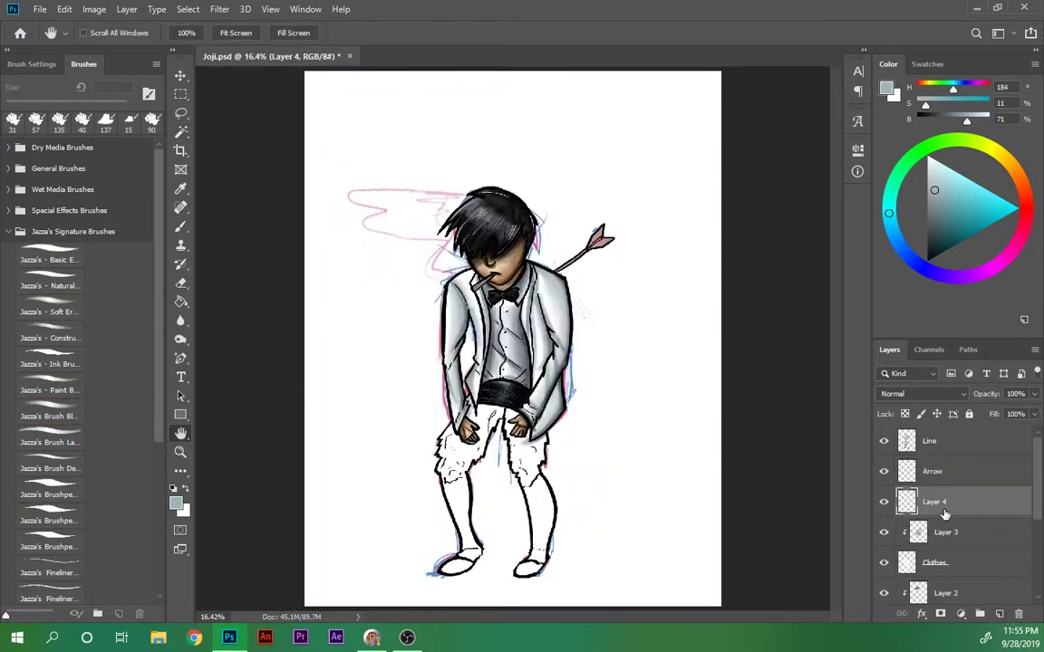
key("z")
left_click(432, 272)
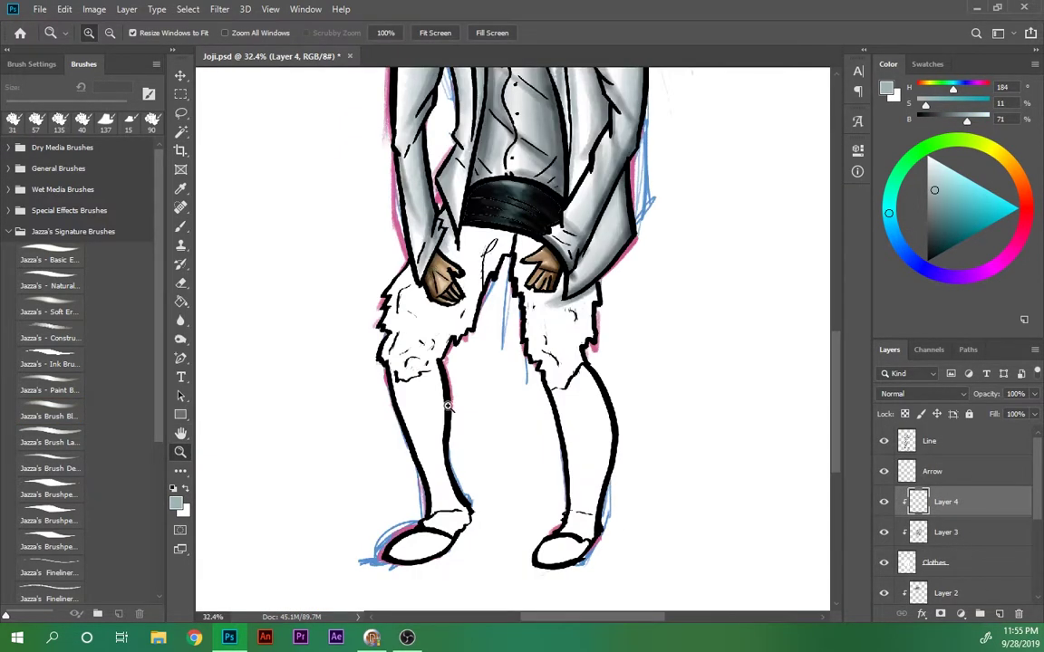
left_click(1022, 184)
left_click(970, 192)
key("b")
left_click(50, 363)
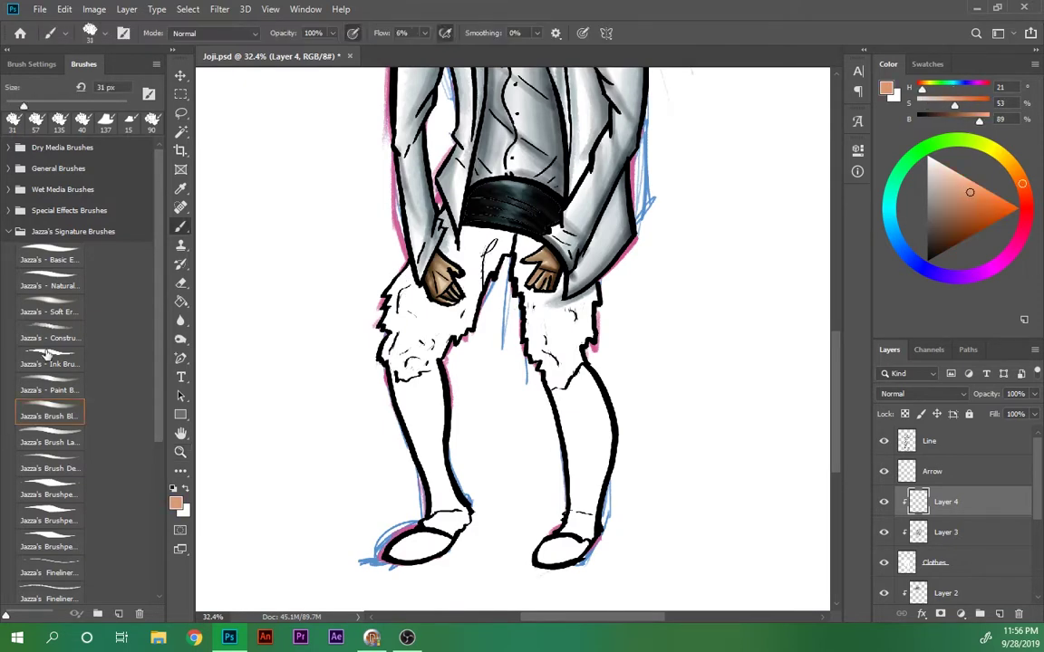
left_click_drag(403, 354, 580, 472)
left_click(945, 532)
key("ctrl+z")
- Magic Wand both legs on the Line layer and fill them orange on Layer 4
left_click(929, 441)
key("w")
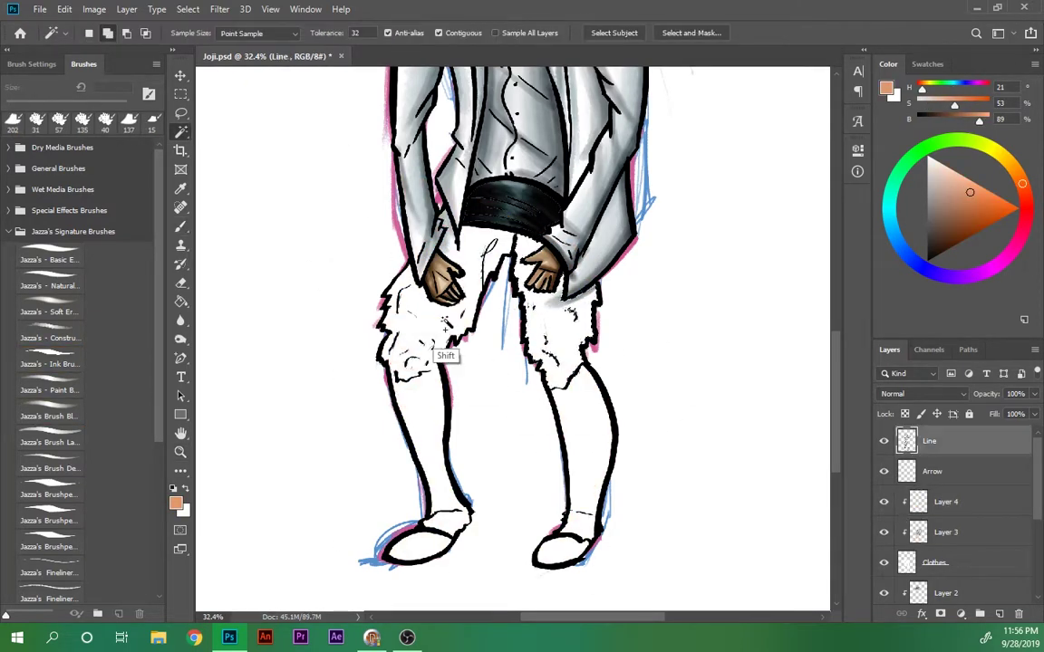
left_click(418, 416, "shift")
left_click(571, 425, "shift")
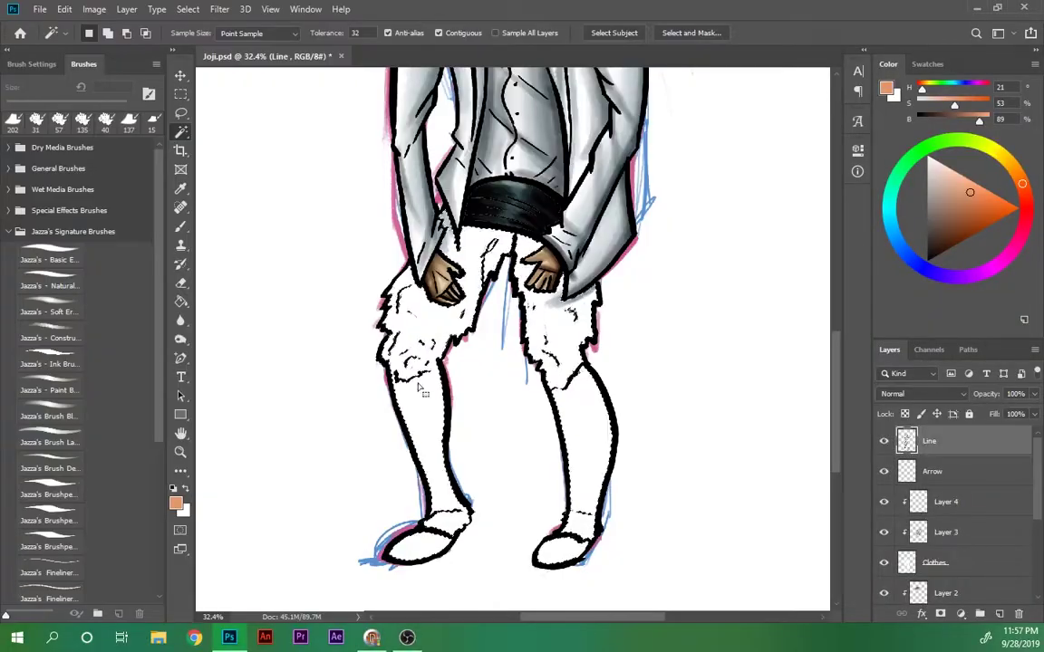
left_click(945, 501)
key("b")
left_click_drag(426, 272, 561, 344)
left_click_drag(390, 426, 525, 471)
- Shade the shorts with a darker red-brown blending brush and add light peach highlights
left_click(50, 442)
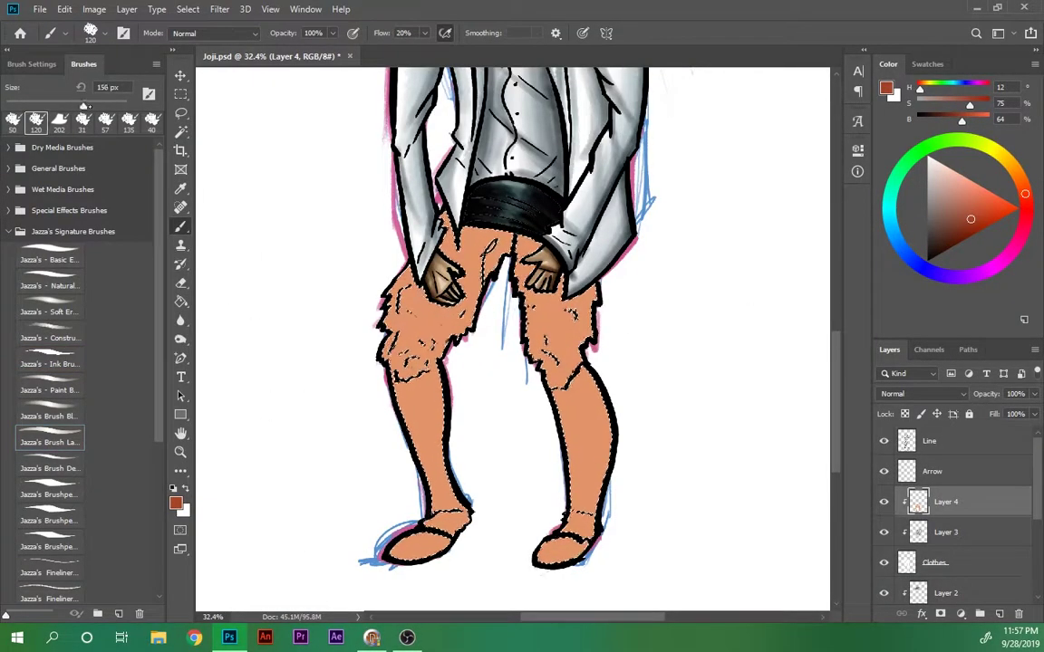
left_click(961, 226)
left_click_drag(398, 304, 566, 389)
left_click_drag(534, 321, 434, 299)
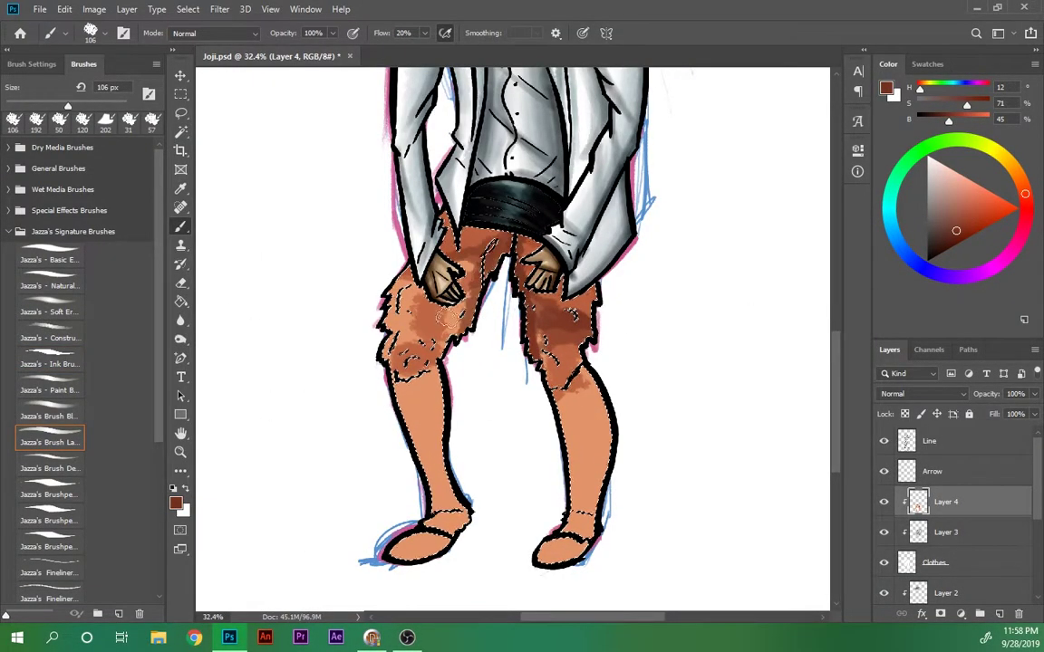
left_click(953, 174)
left_click_drag(543, 317, 426, 272)
- Deepen the shorts and thighs with dark red-brown using a softer blending brush
left_click(49, 415)
left_click(945, 242)
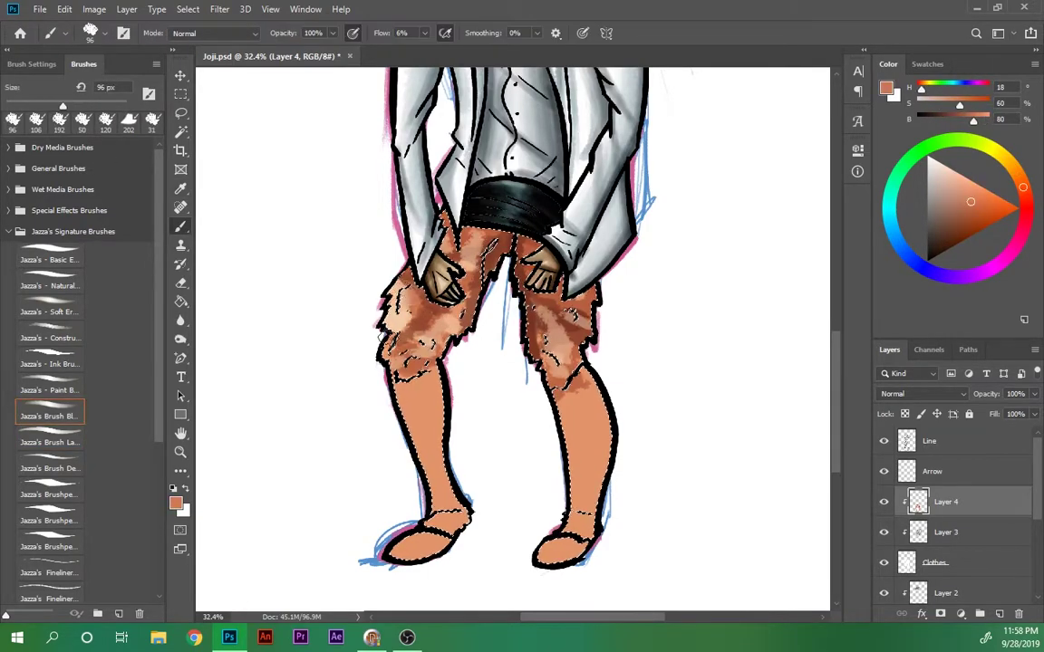
left_click_drag(426, 217, 440, 263)
left_click_drag(434, 217, 440, 276)
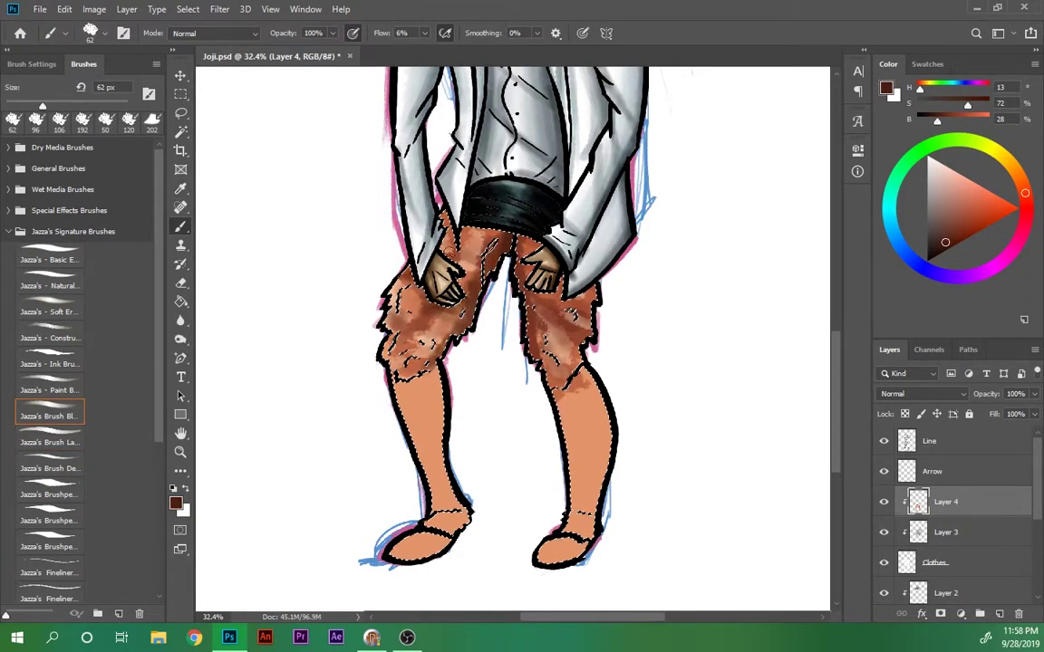
mouse_move(398, 190)
left_mouse_down()
mouse_move(448, 227)
mouse_move(444, 272)
left_mouse_up()
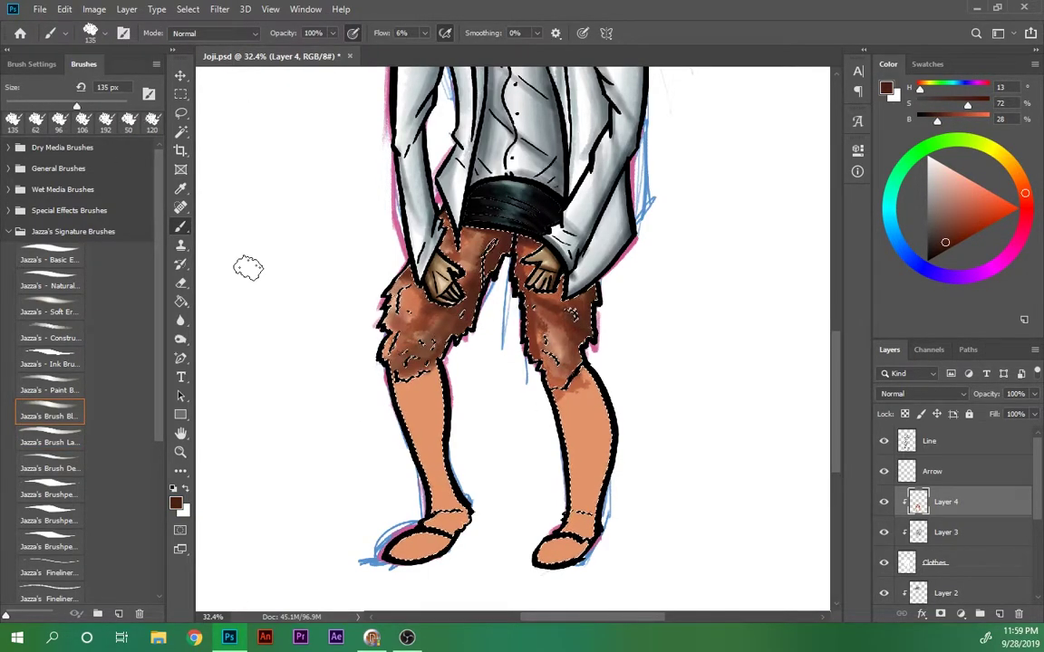
scroll(50, 362, "down", 10)
left_click(50, 596)
left_click(940, 196)
scroll(508, 271, "up", 5)
- Paint fur-like brown streaks across the shorts, adding darker sampled-brown streaks on the thigh
left_click_drag(399, 344, 480, 507)
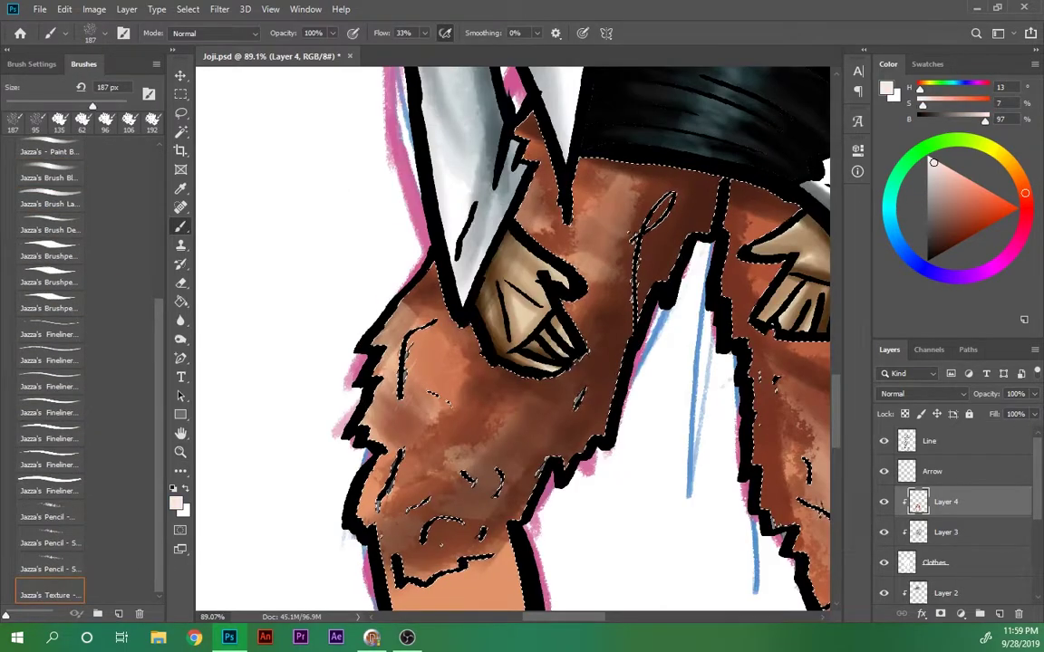
left_click_drag(417, 326, 508, 526)
left_click_drag(390, 380, 489, 544)
left_click(634, 231, "alt")
left_click_drag(381, 308, 462, 434)
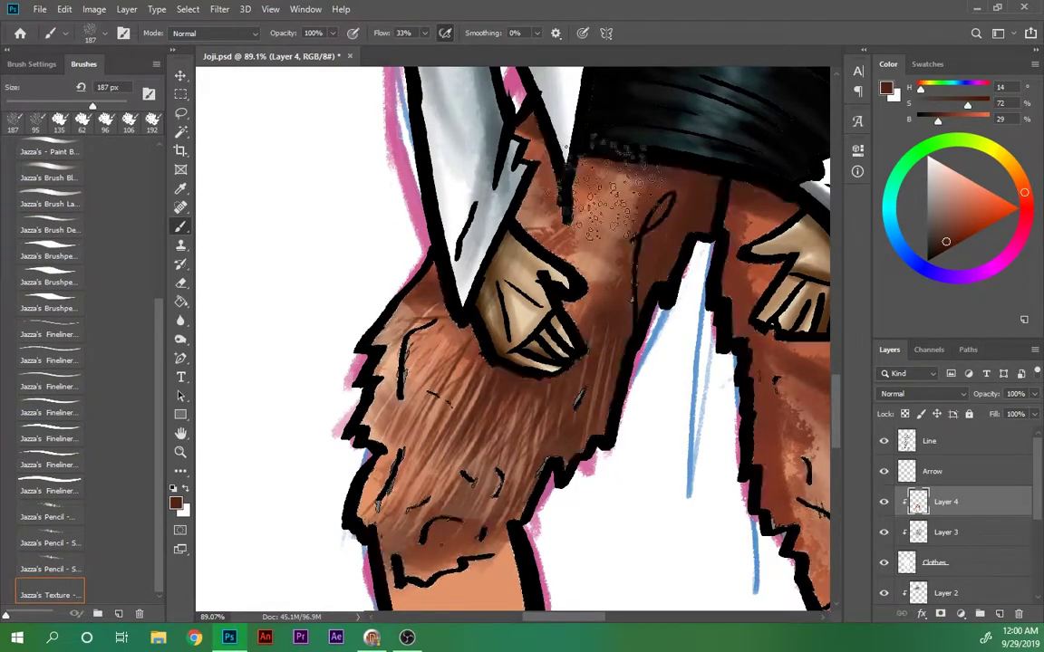
- Try black texture strokes near the hip, then undo them
scroll(507, 362, "down", 5)
scroll(507, 362, "up", 3)
left_click(435, 544, "alt")
left_click(481, 263, "alt")
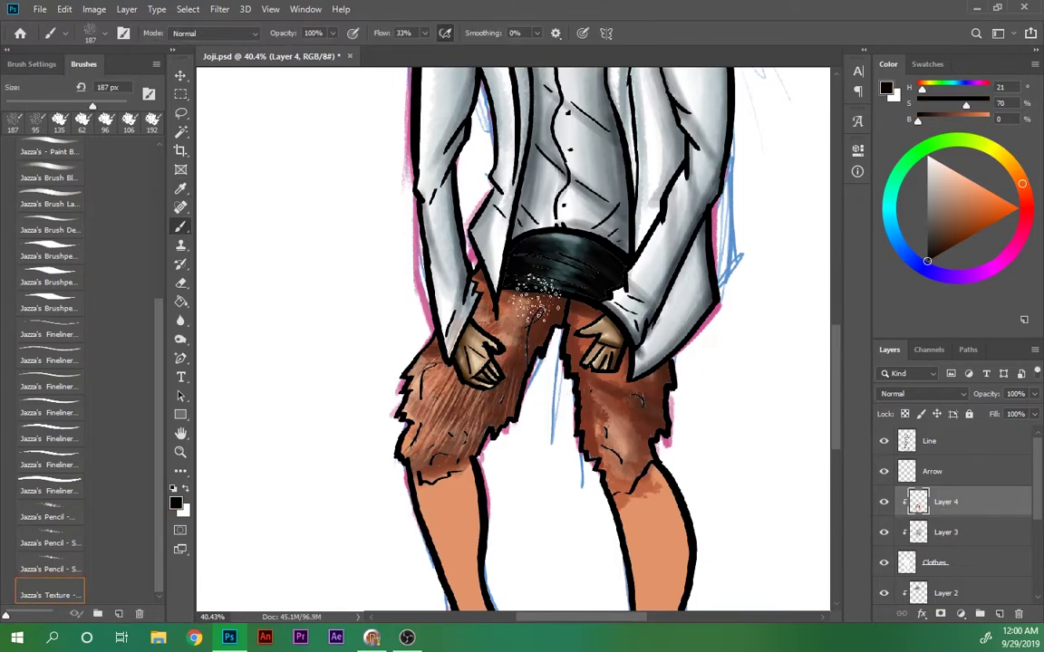
left_click_drag(453, 259, 426, 295)
key("ctrl+z")
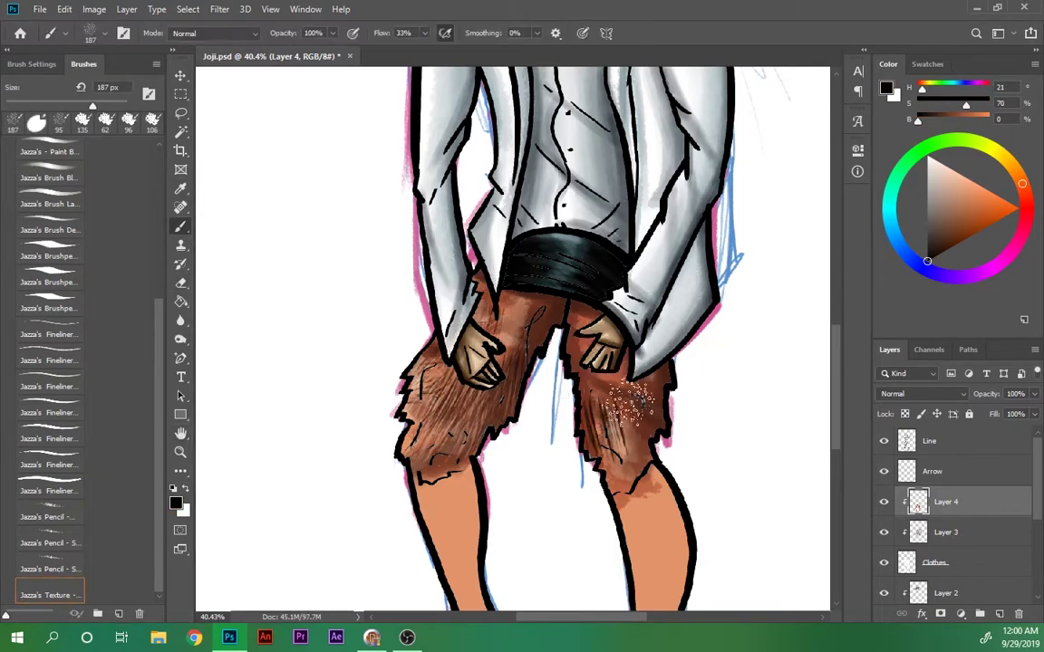
- Sample a dark brown from the shorts and pan down to the lower legs and feet
left_click(543, 371, "alt")
key("h")
left_click_drag(242, 79, 508, 408)
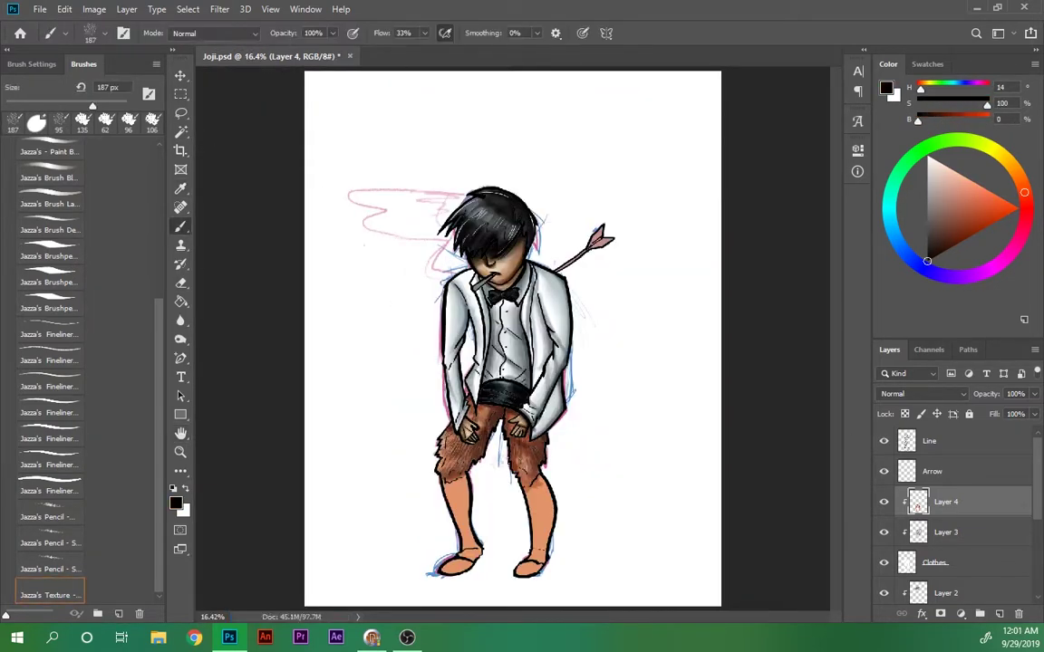
- Paint both lower legs pale beige with a solid ink brush
key("b")
left_click(433, 288, "alt")
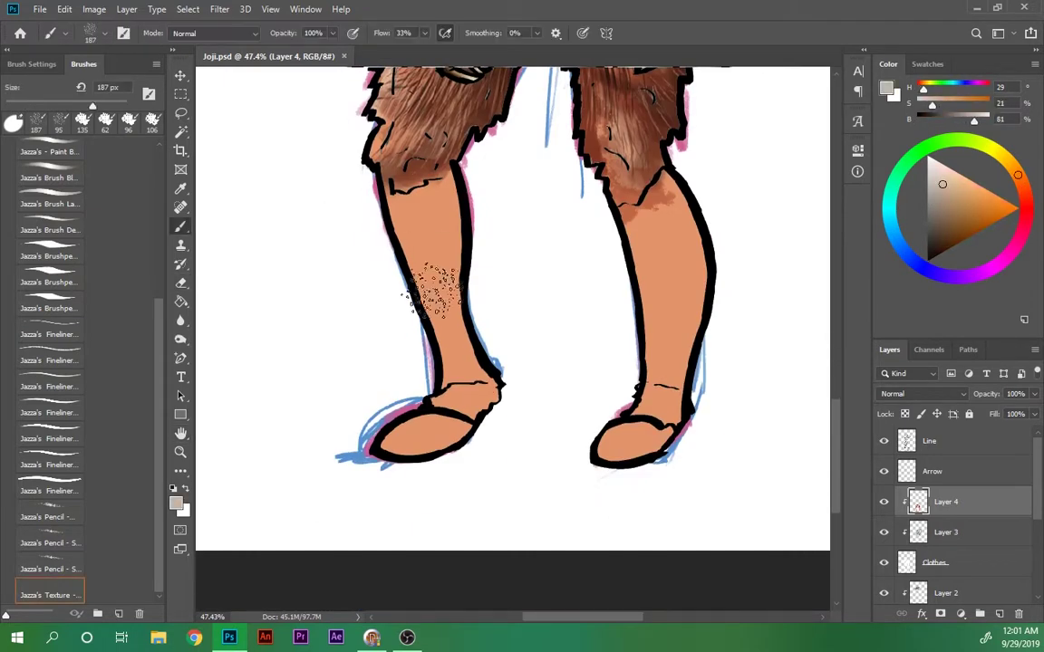
scroll(82, 362, "up", 5)
left_click(50, 363)
left_click_drag(425, 398, 407, 181)
left_click_drag(580, 380, 671, 260)
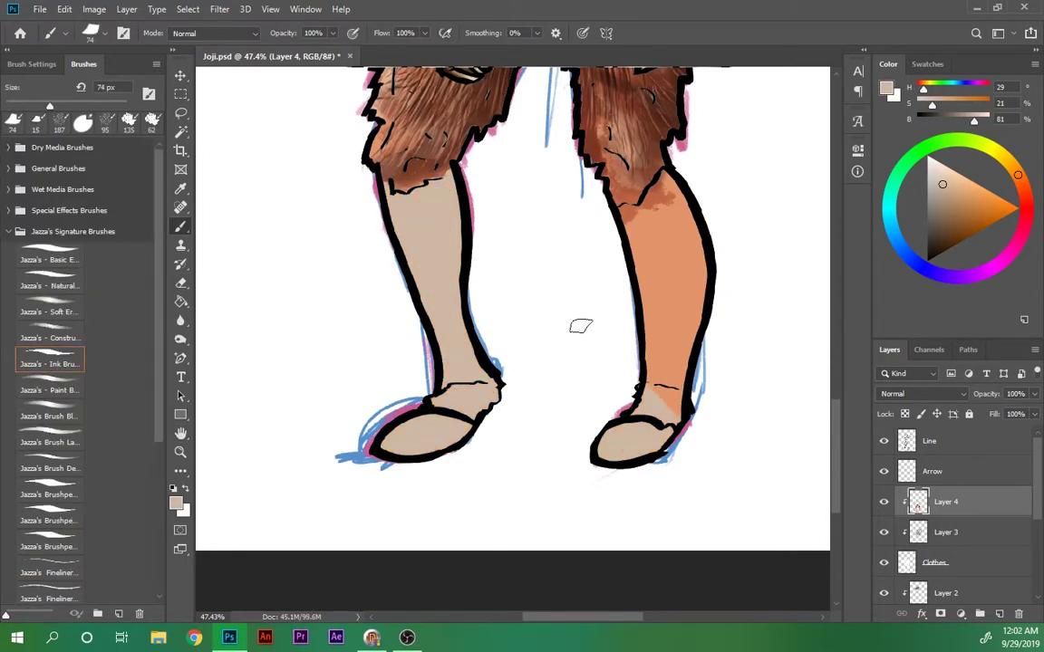
- Shade the shins with dark and warm browns using a large paint brush
left_click(50, 390)
left_click_drag(417, 163, 408, 344)
left_click_drag(625, 172, 589, 363)
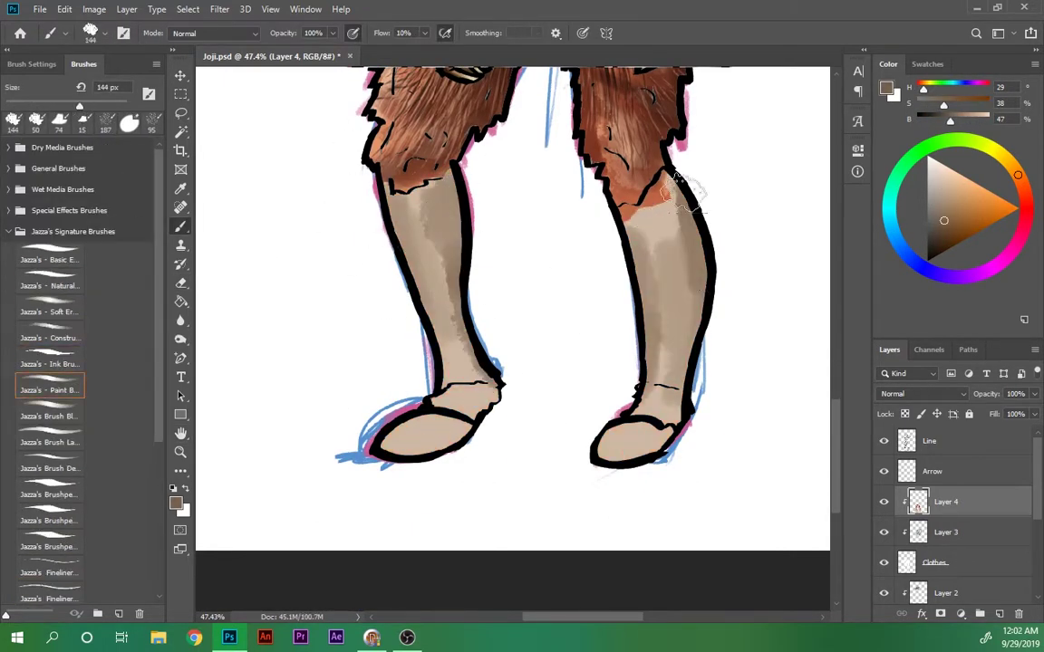
left_click(616, 136, "alt")
left_click_drag(399, 163, 380, 326)
left_click_drag(616, 336, 684, 171)
left_click(583, 227, "alt")
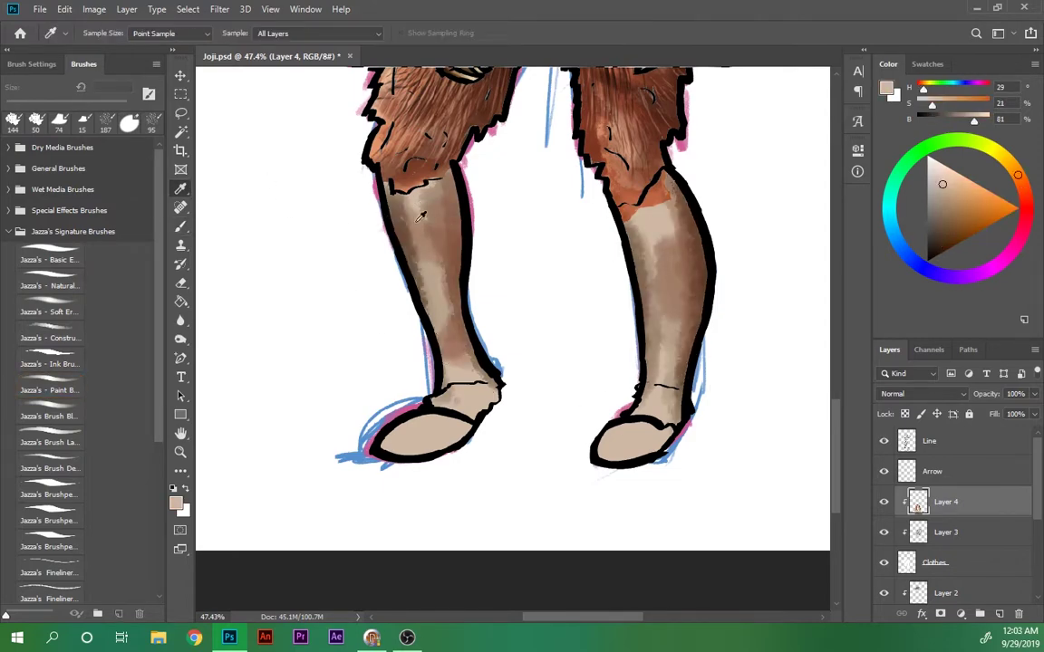
left_click_drag(425, 371, 471, 322)
- Refine the leg shading with thin ink and soft blending brushes, using sampled mid brown and tan
left_click_drag(200, 156, 274, 180)
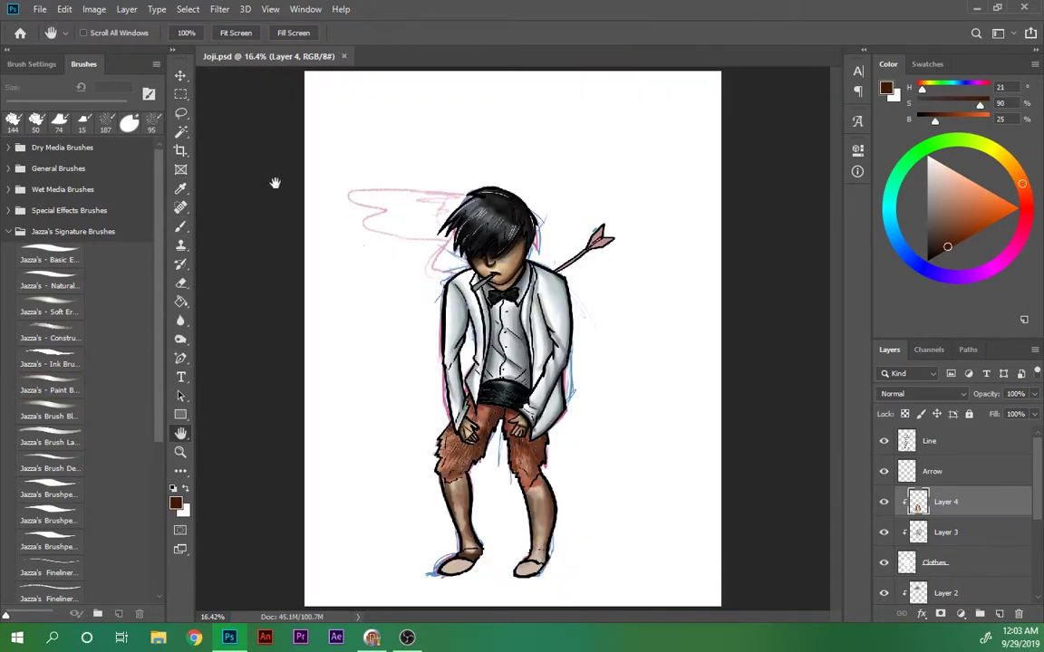
left_click(416, 299, "alt")
key("comma")
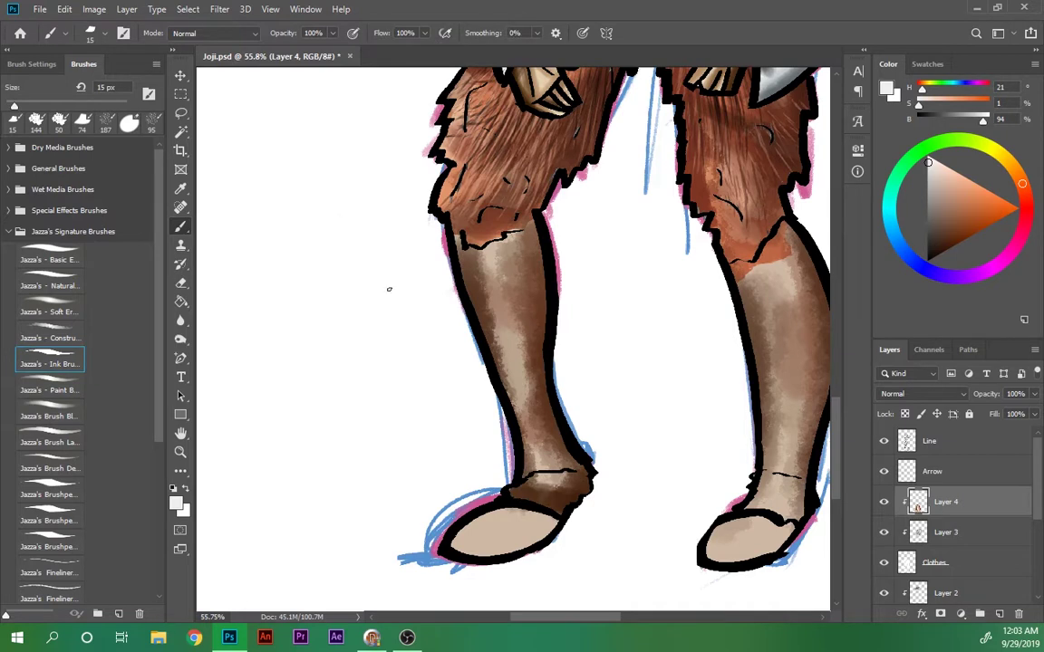
left_click(468, 262, "alt")
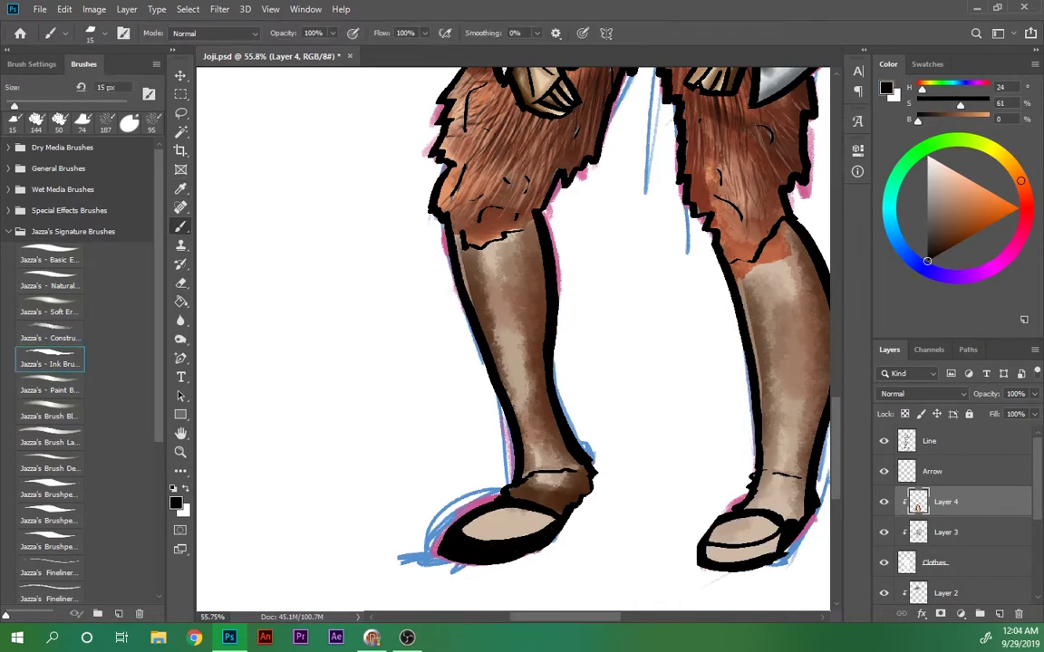
key("period")
key("period")
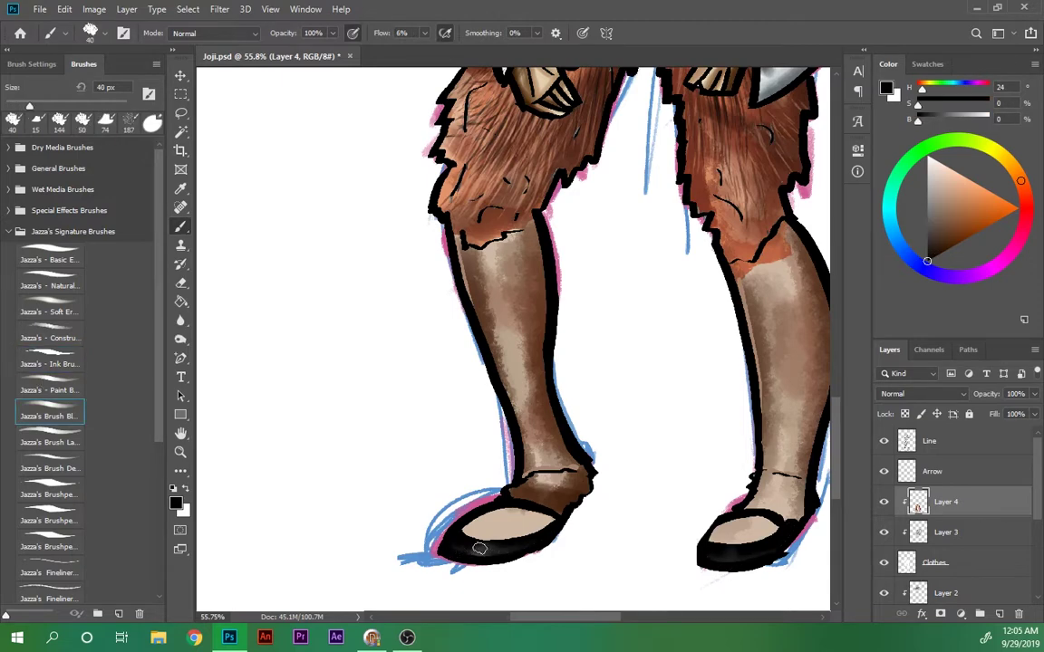
left_click(534, 353, "alt")
scroll(149, 585, "down", 5)
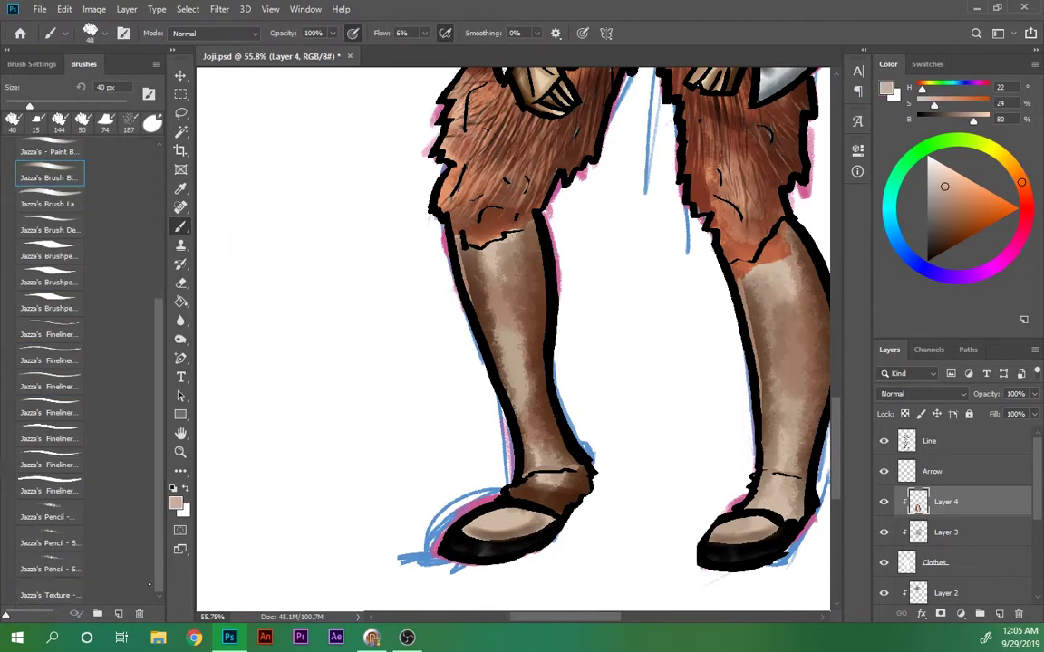
key("ctrl+0")
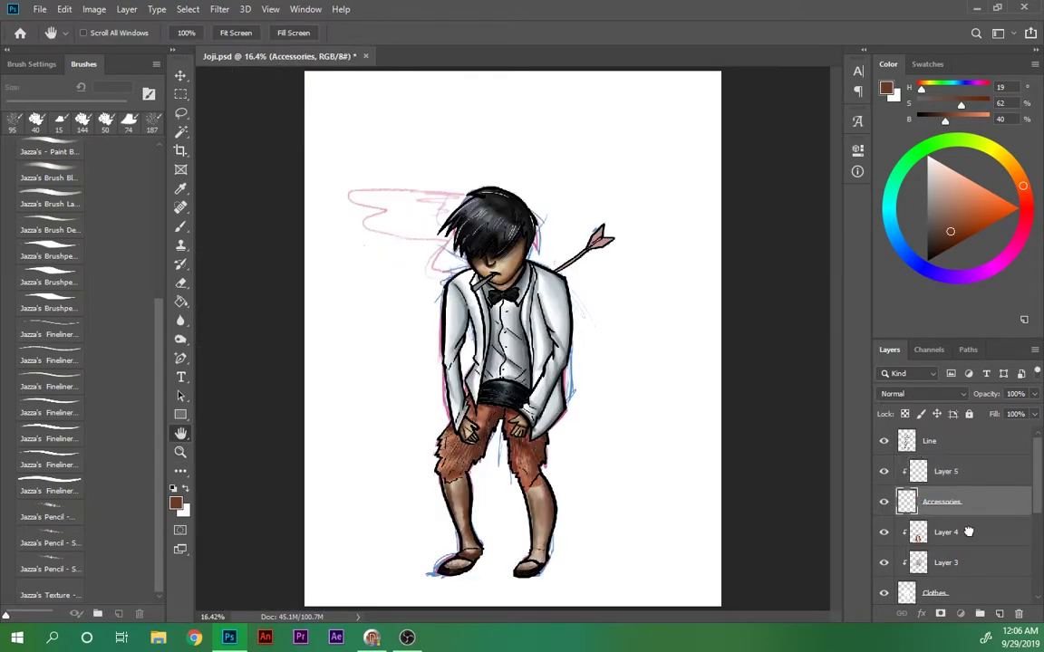
- Confirm the Accessories layer name, then paint the arrow feathers red with darker shading on Layer 5
left_click(928, 440)
left_click(945, 471)
scroll(716, 356, "up", 5, "alt")
key("b")
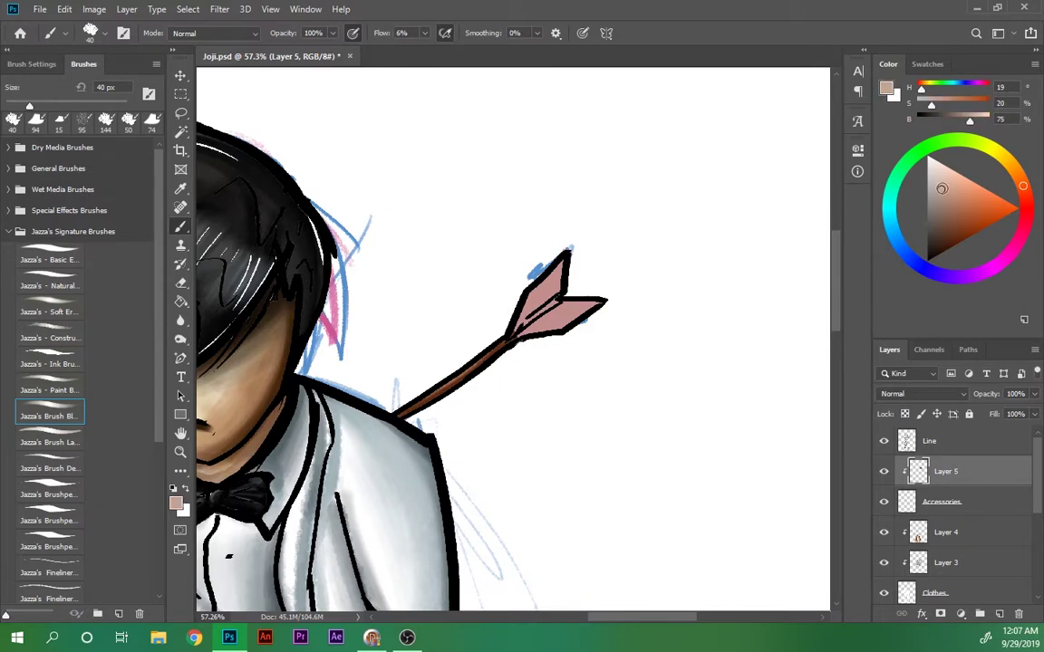
key("comma")
key("comma")
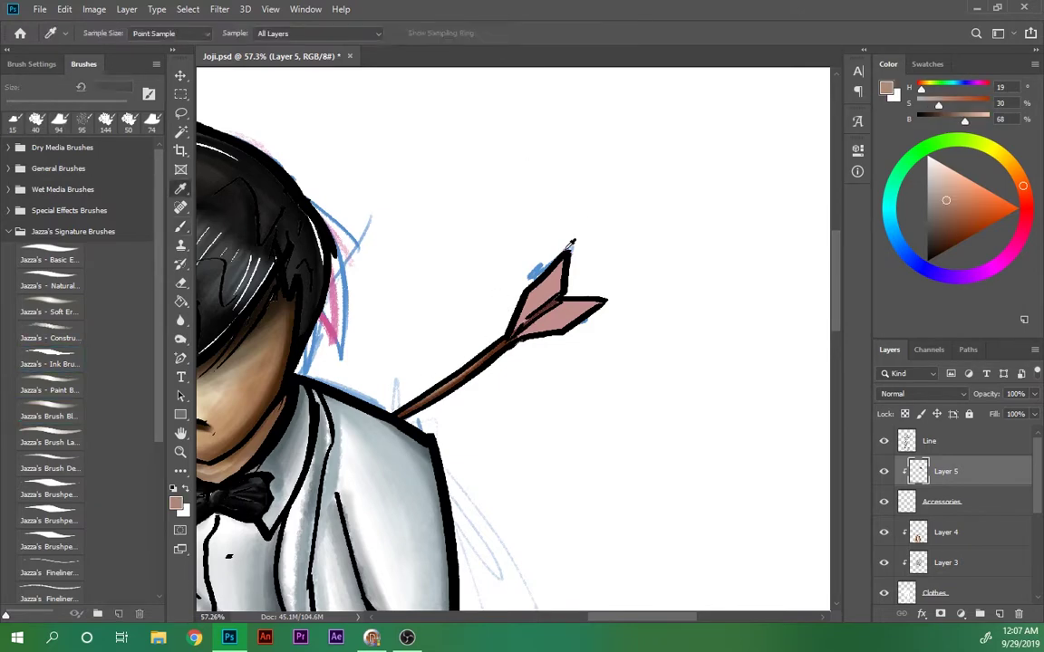
key("period")
key("period")
left_click(972, 225)
left_click_drag(544, 272, 580, 312)
left_click_drag(480, 272, 512, 294)
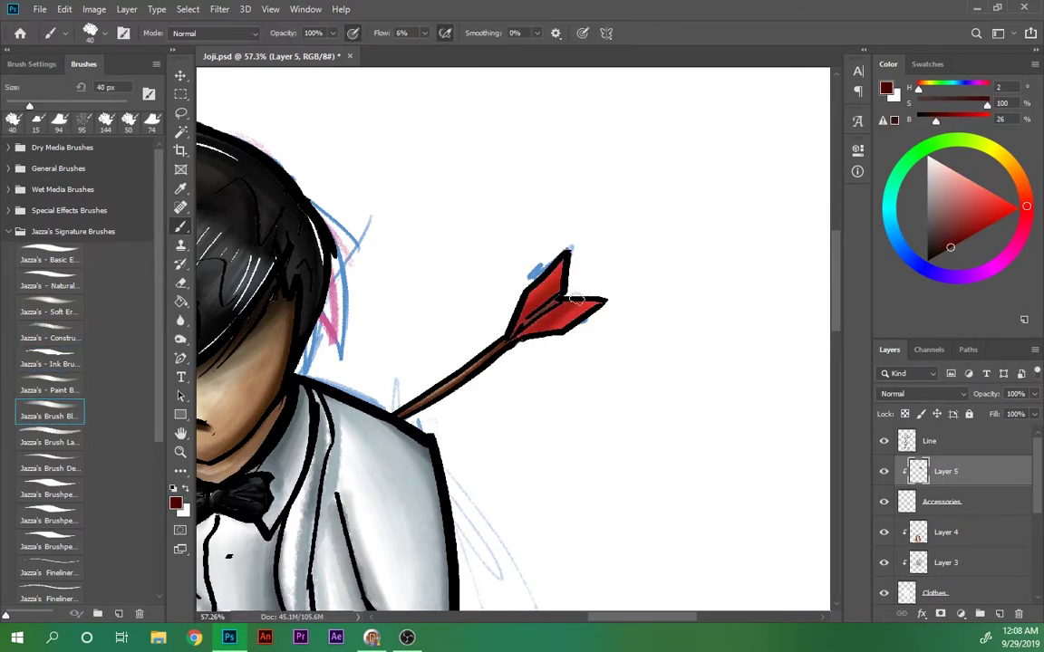
- Zoom the view in on the cigarette
key("z")
key("ctrl+0")
left_click(517, 336)
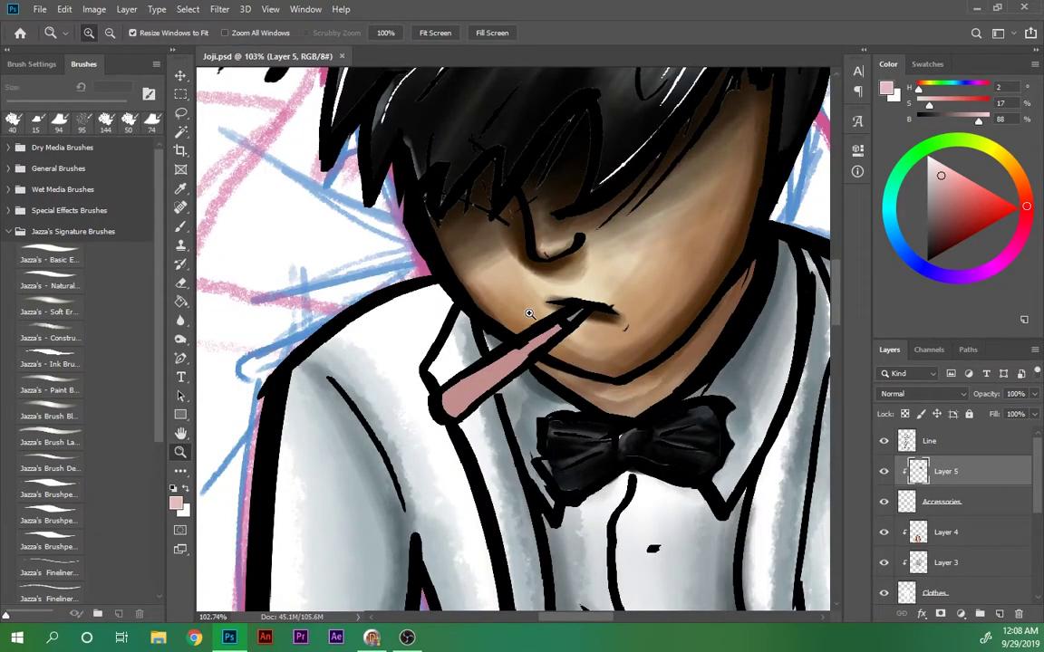
left_click_drag(941, 176, 986, 201)
- Select outlined regions on the Line layer and paint grey smoke drifting from the cigarette
key("w")
left_click(393, 172)
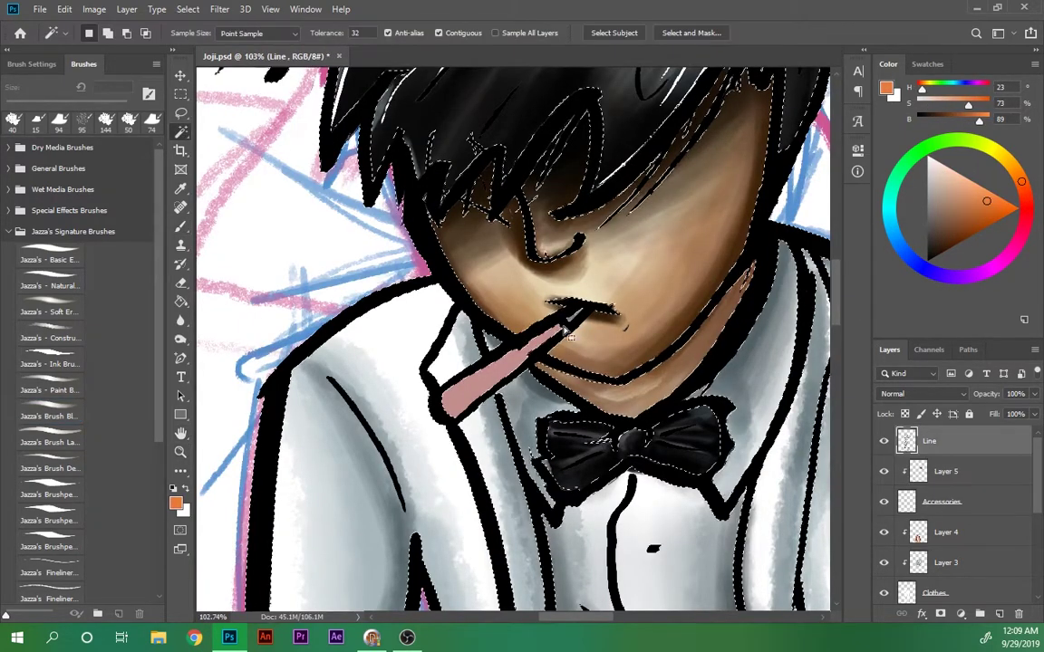
left_click(942, 502)
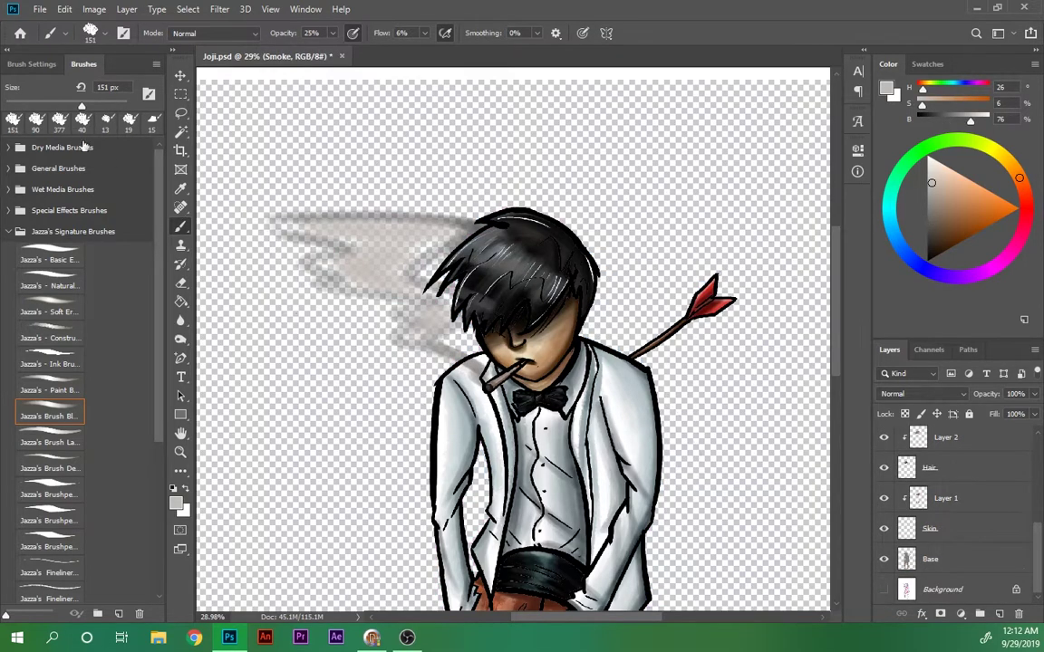
left_click_drag(426, 335, 299, 227)
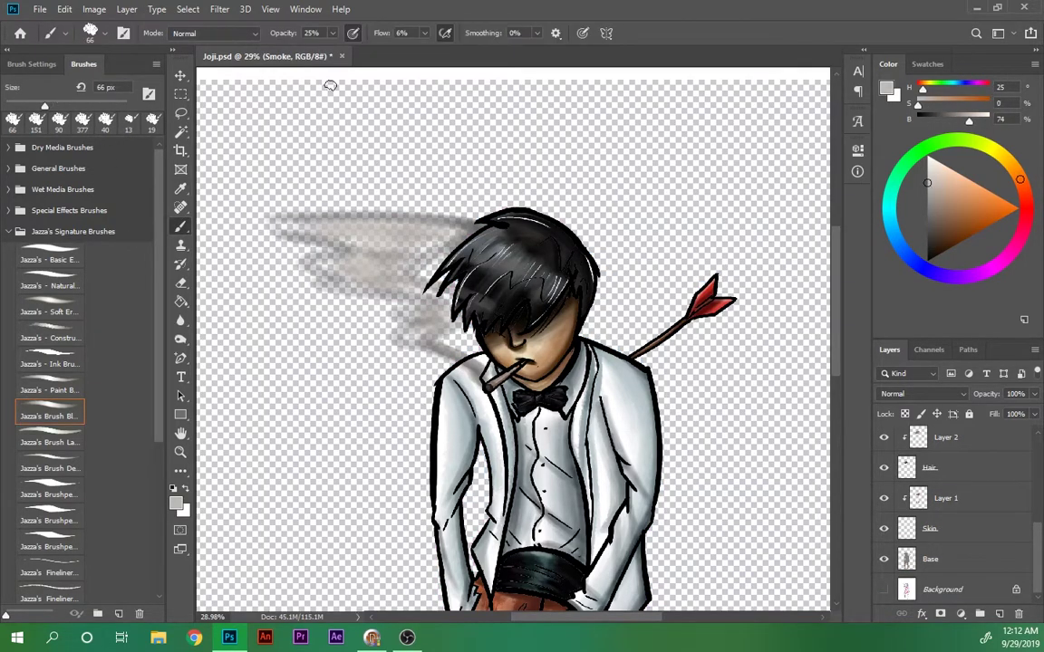
key("0")
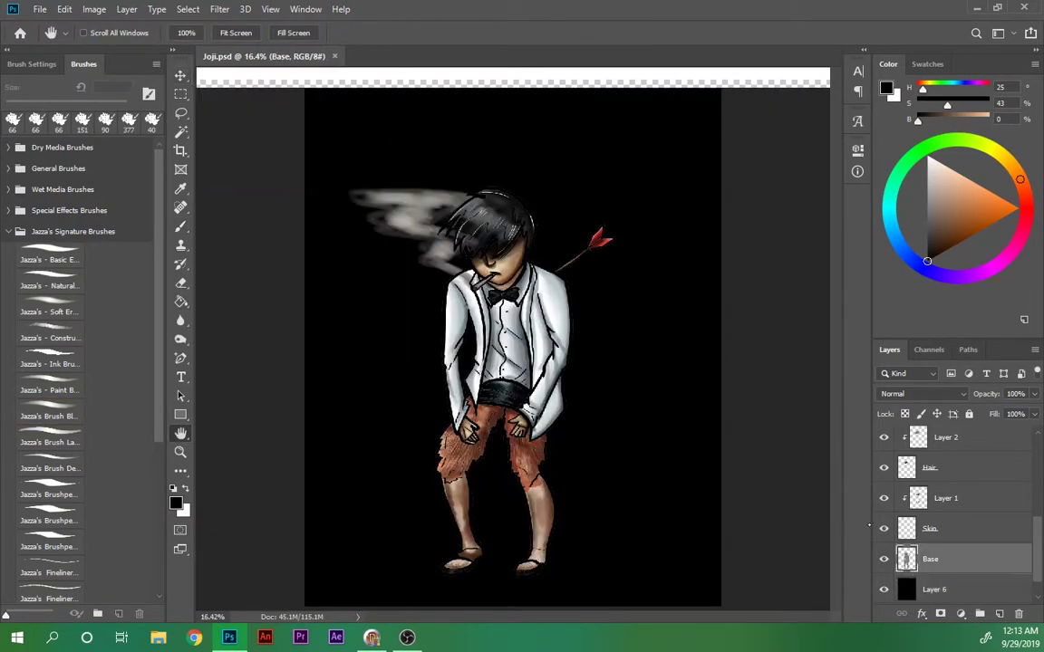